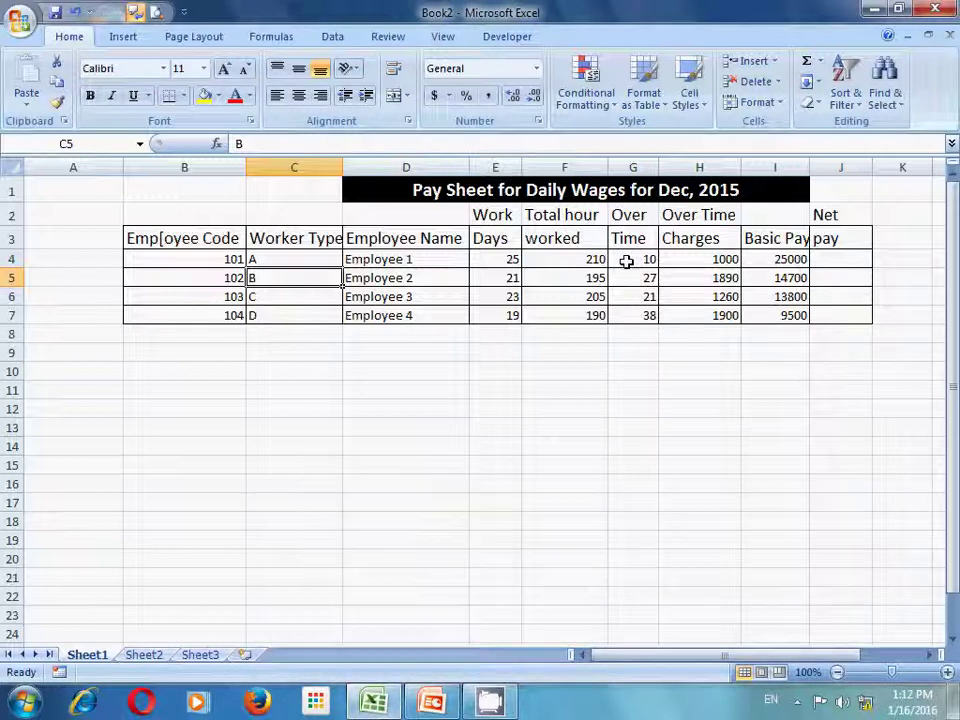
# Step: Clear the Over Time, Over Time Charges and Basic Pay values for all four employees in G4:I7
pyautogui.moveTo(624, 259); pyautogui.dragTo(785, 314)
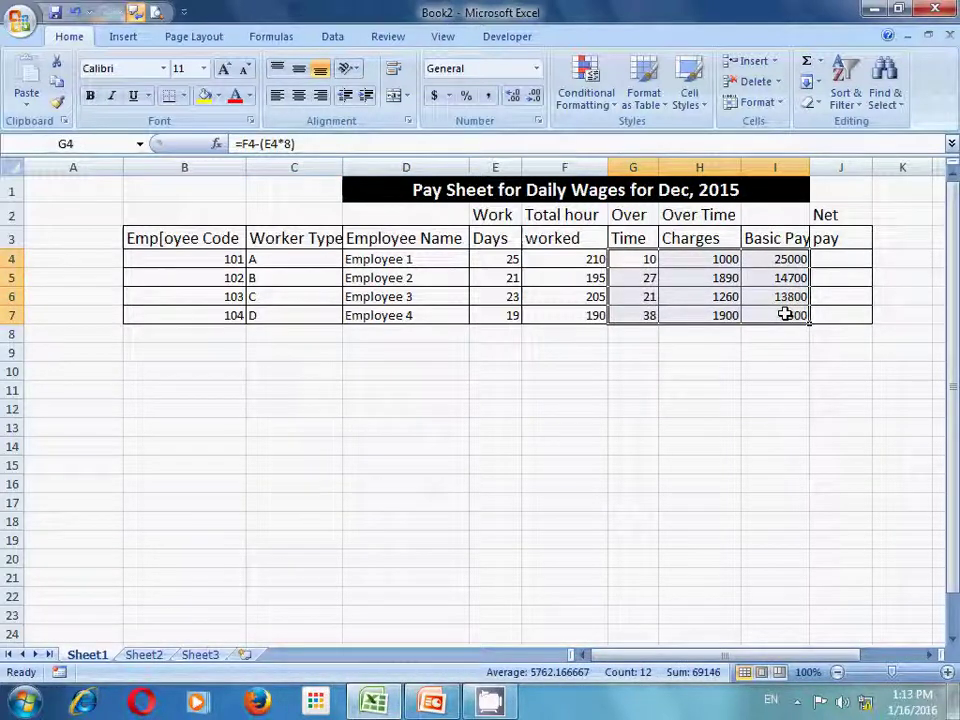
pyautogui.press('Delete')
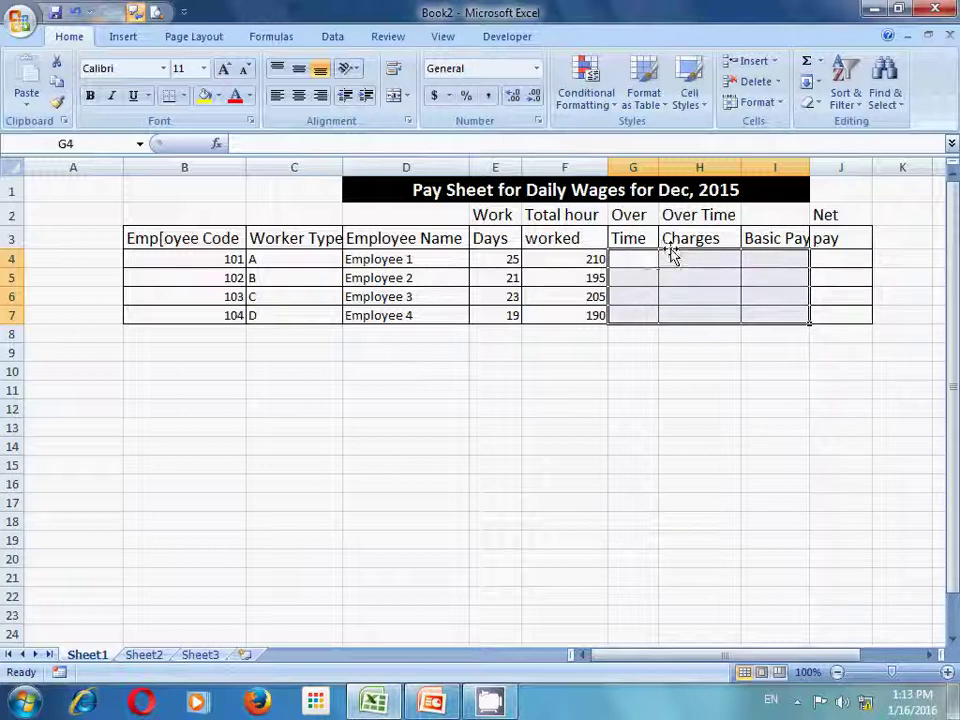
pyautogui.click(678, 383)
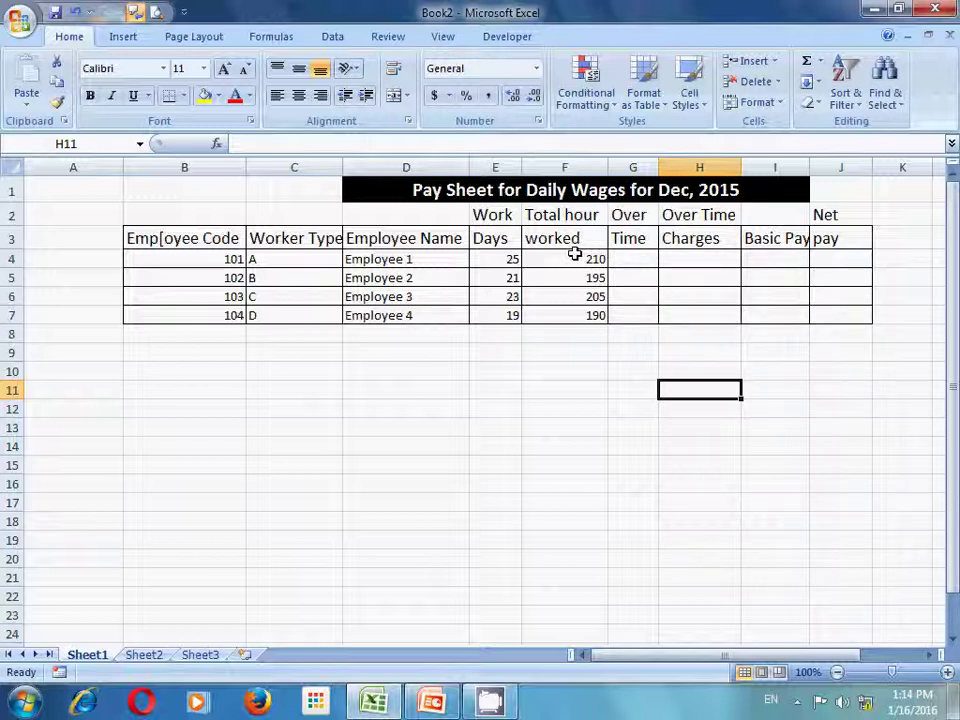
# Step: Enter the overtime formula =F4-(E4*8) in G4 and fill it down through G7
pyautogui.click(632, 259)
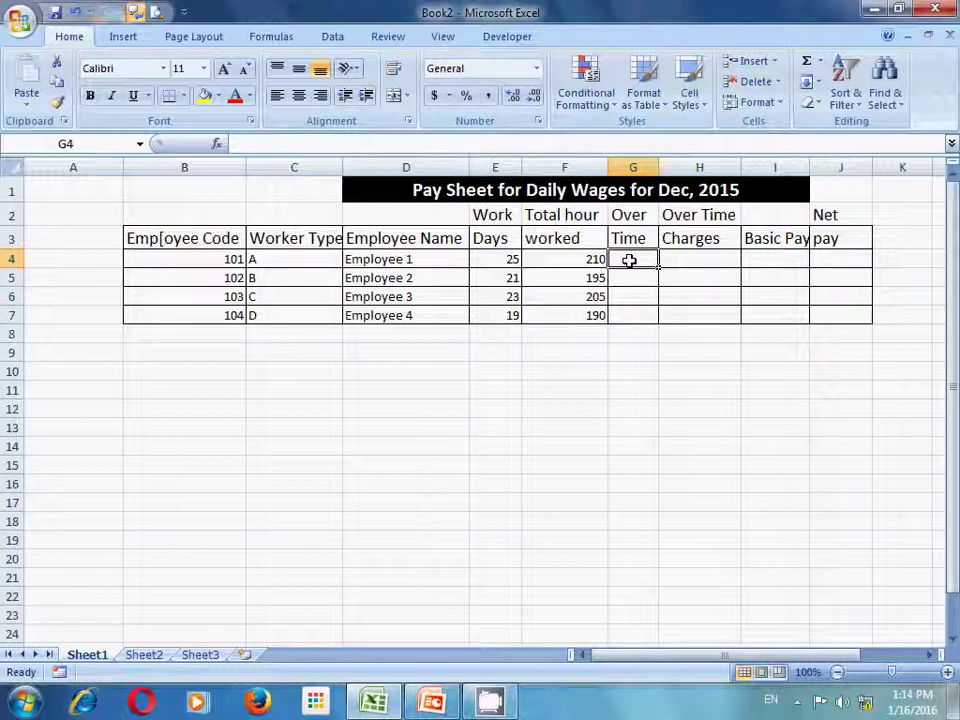
pyautogui.write('=')
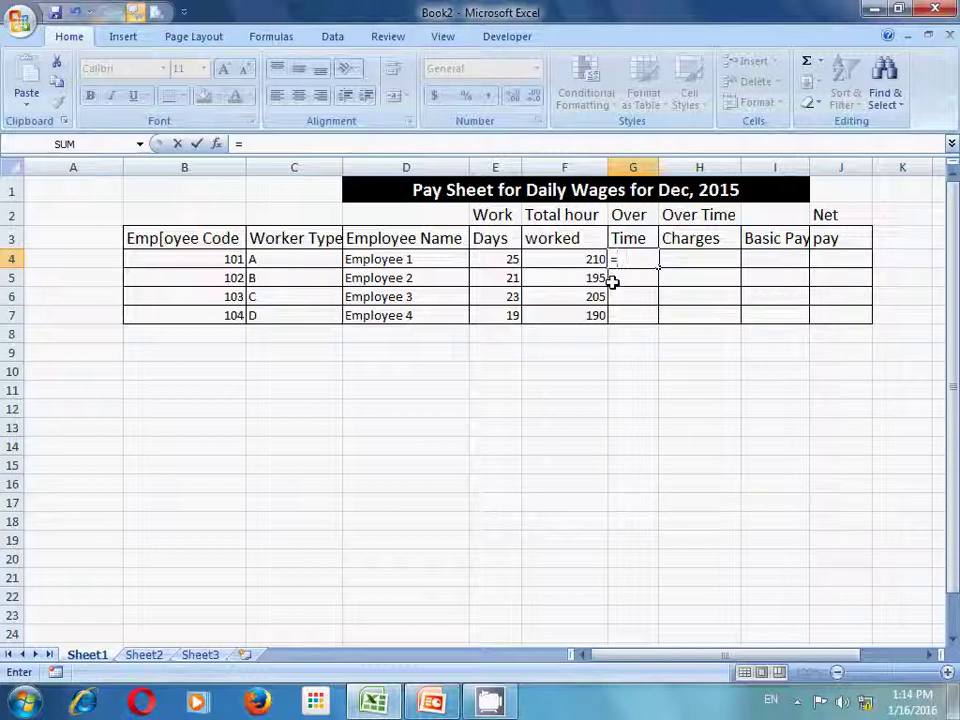
pyautogui.click(577, 259)
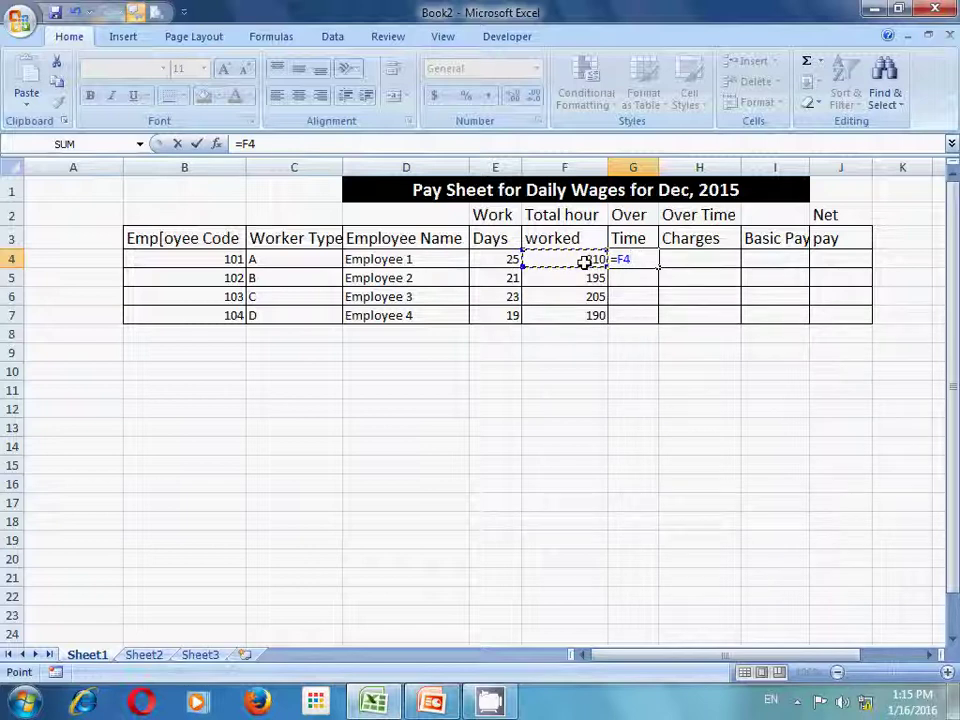
pyautogui.write('-(')
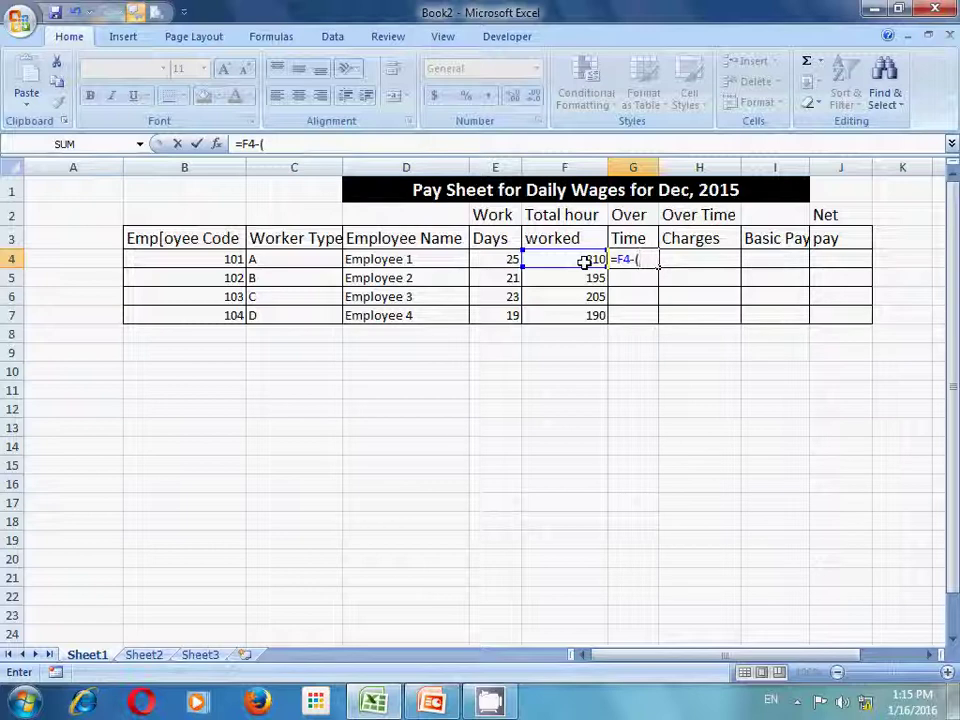
pyautogui.click(489, 259)
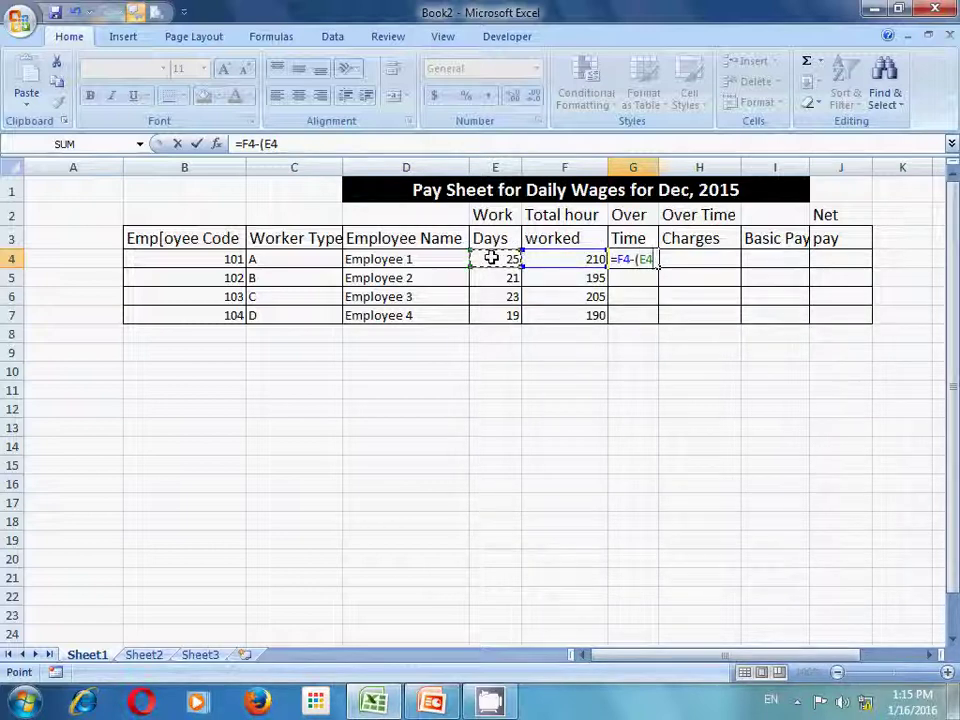
pyautogui.write('*')
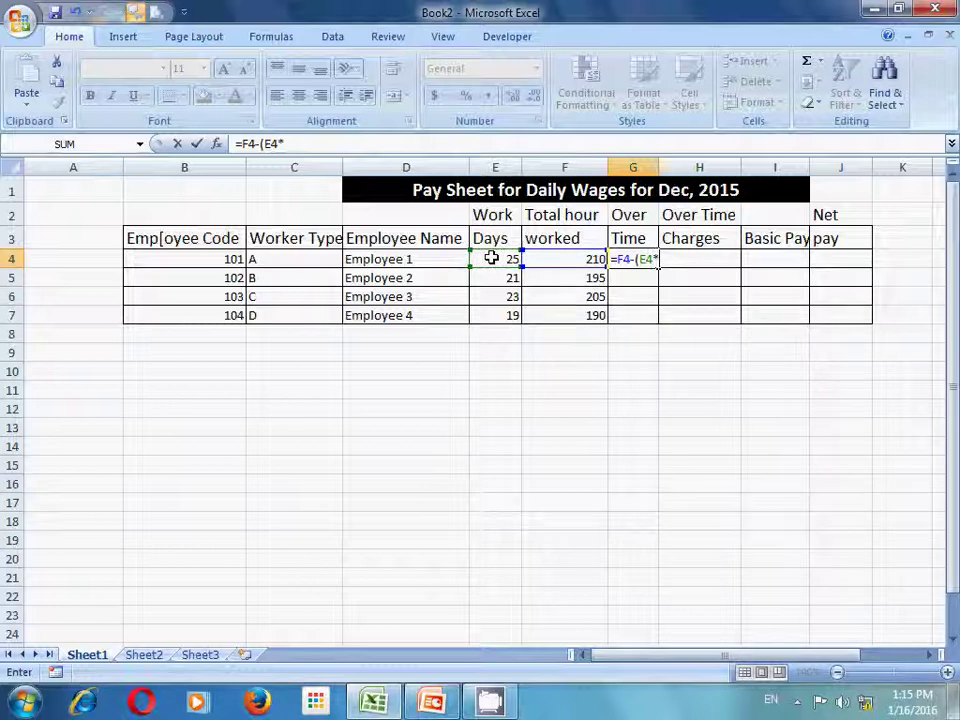
pyautogui.write('8)')
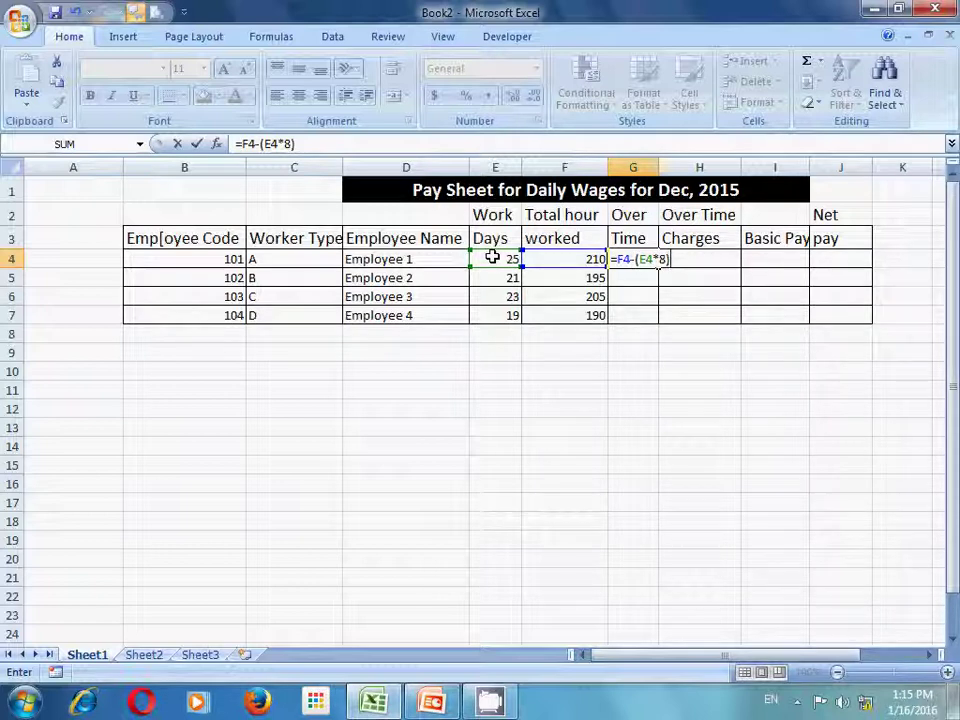
pyautogui.press('Return')
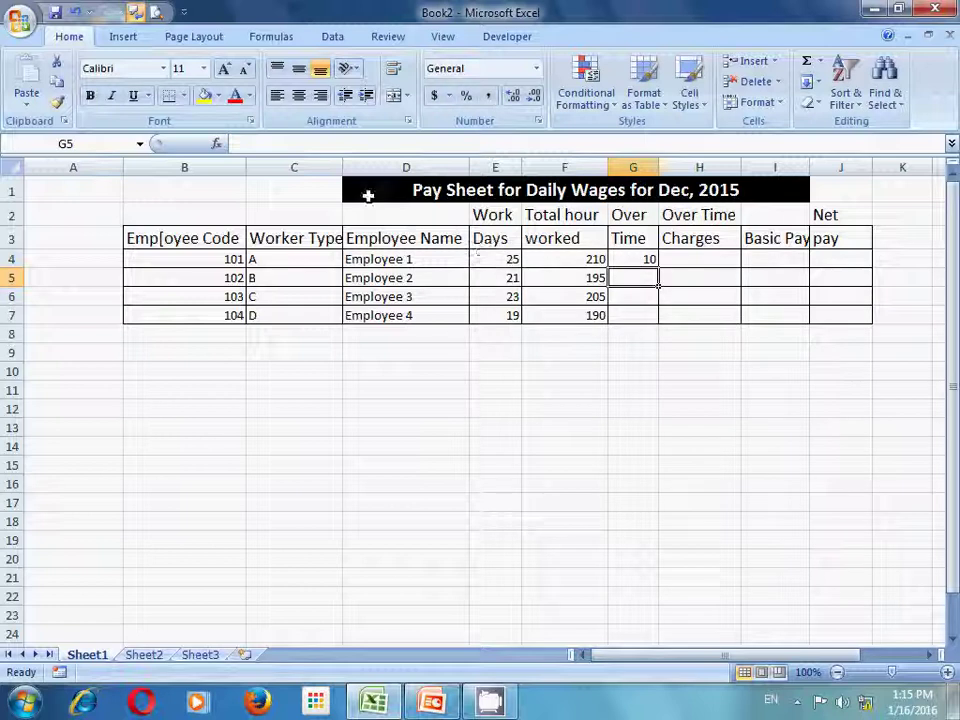
pyautogui.click(627, 259)
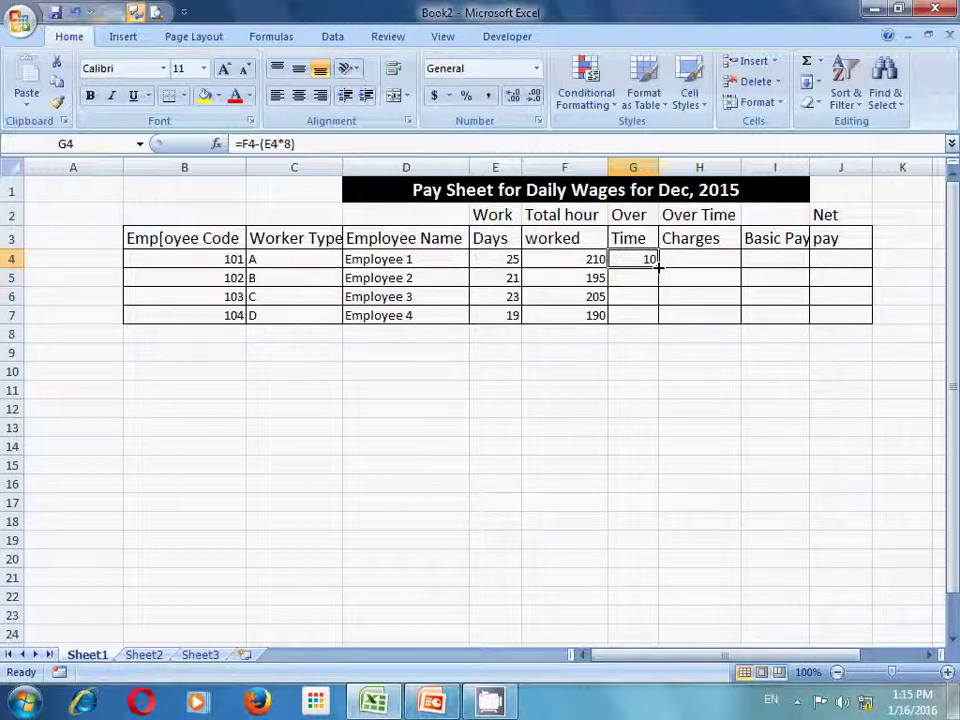
pyautogui.moveTo(658, 266); pyautogui.dragTo(657, 316)
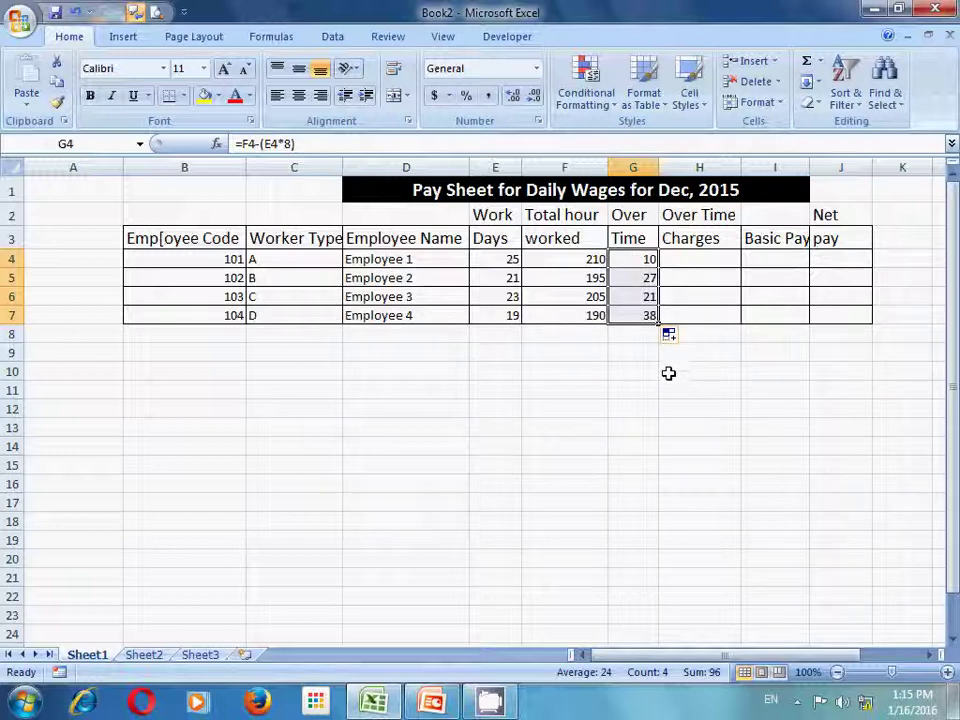
# Step: Start an IF formula in H4 for overtime charges, returning G4*100 when the worker type in C4 is "a"
pyautogui.click(700, 257)
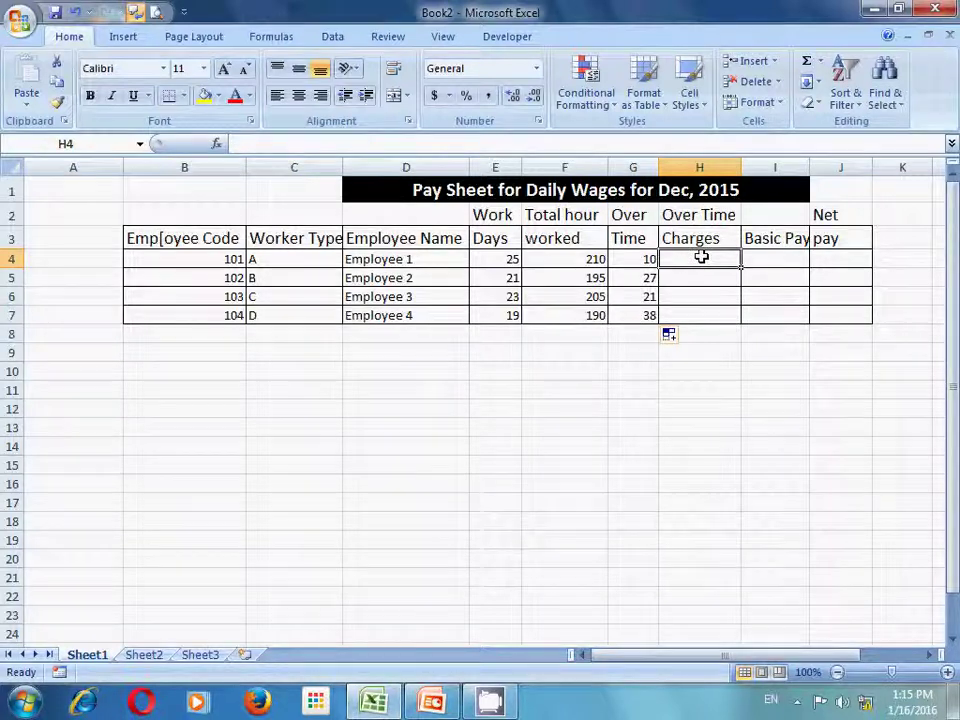
pyautogui.write('=')
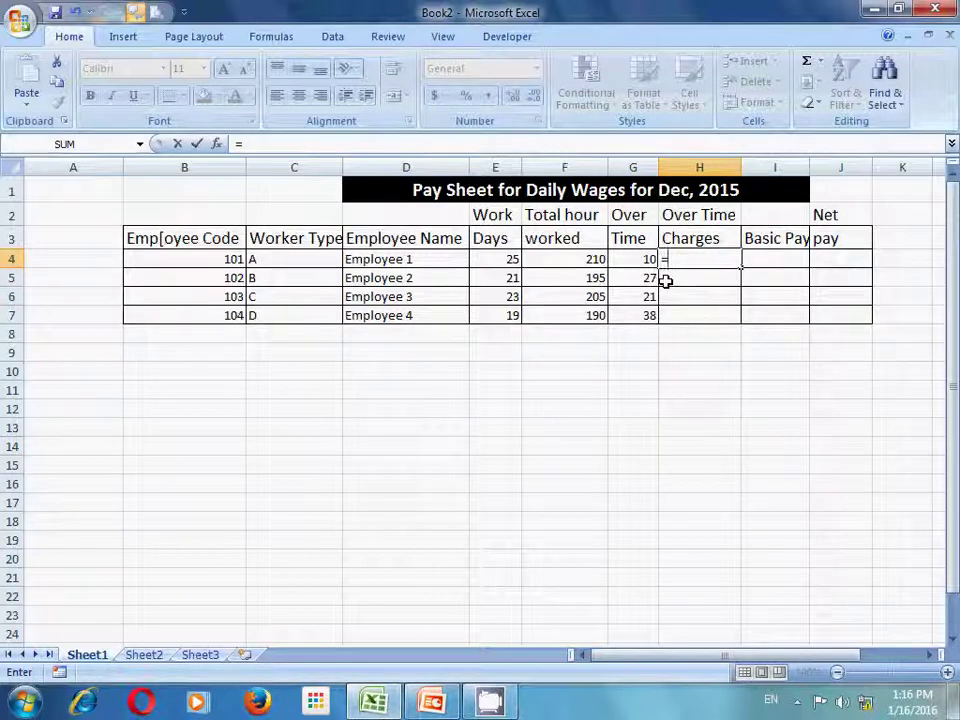
pyautogui.write('i')
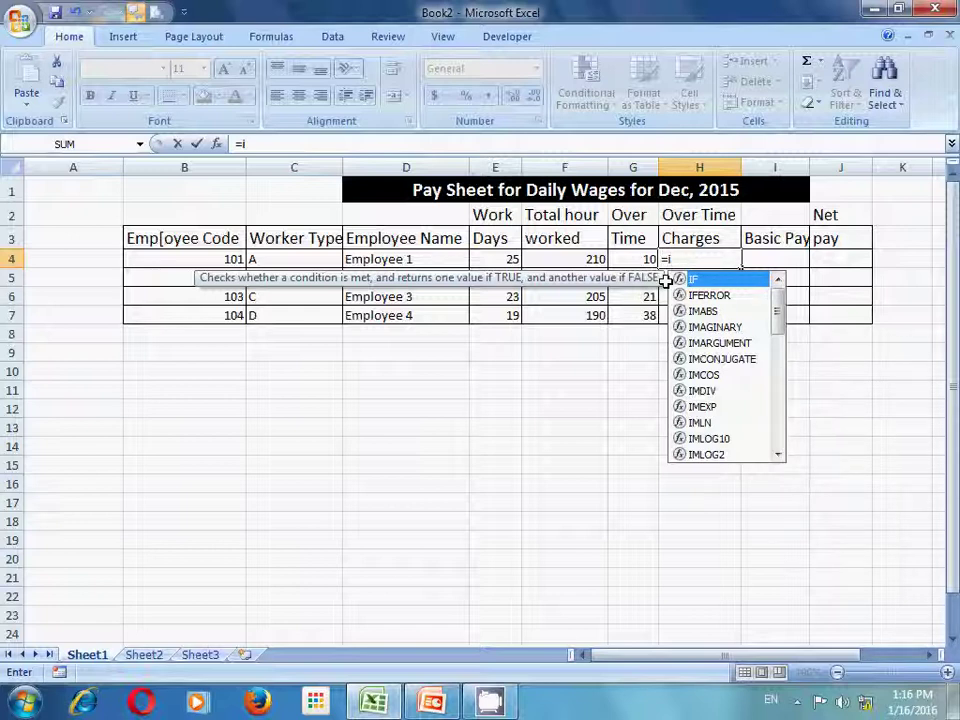
pyautogui.press('Tab')
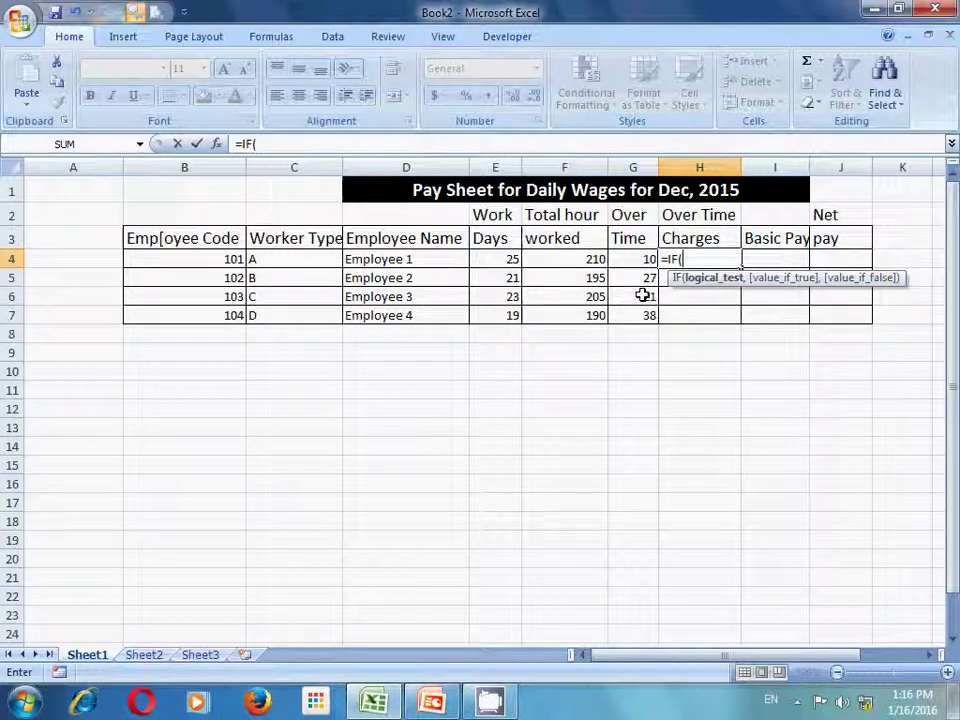
pyautogui.click(263, 257)
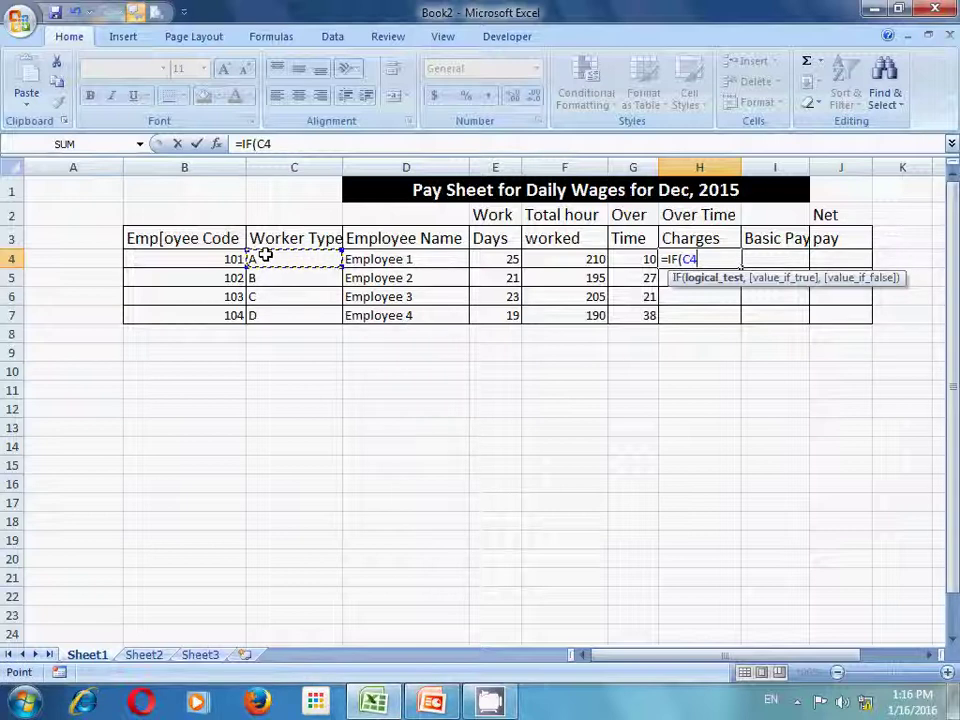
pyautogui.write('="')
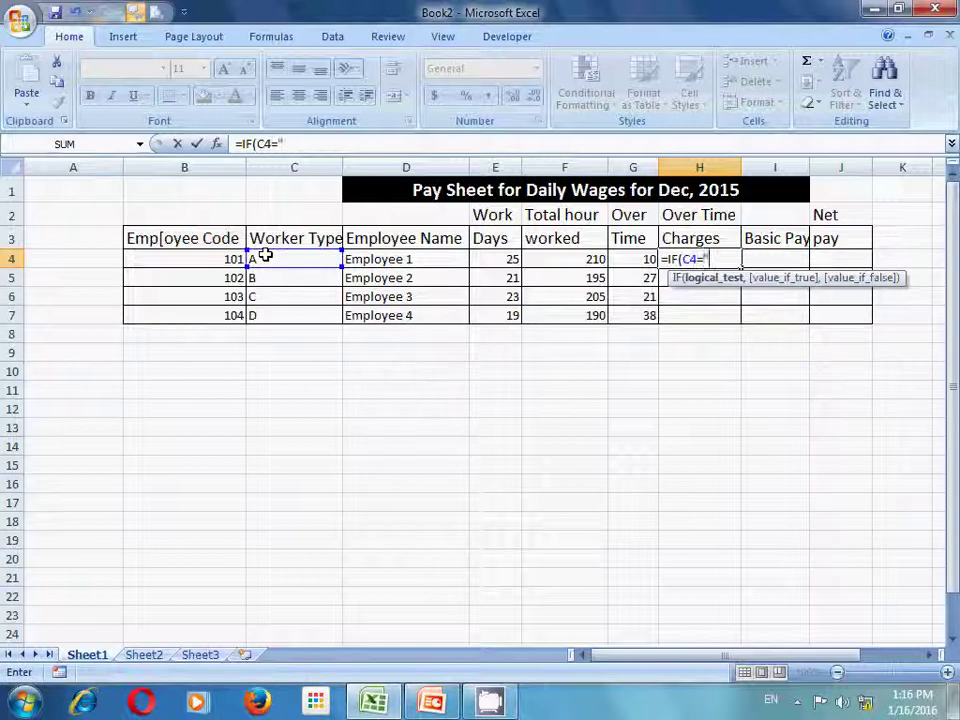
pyautogui.write('a",')
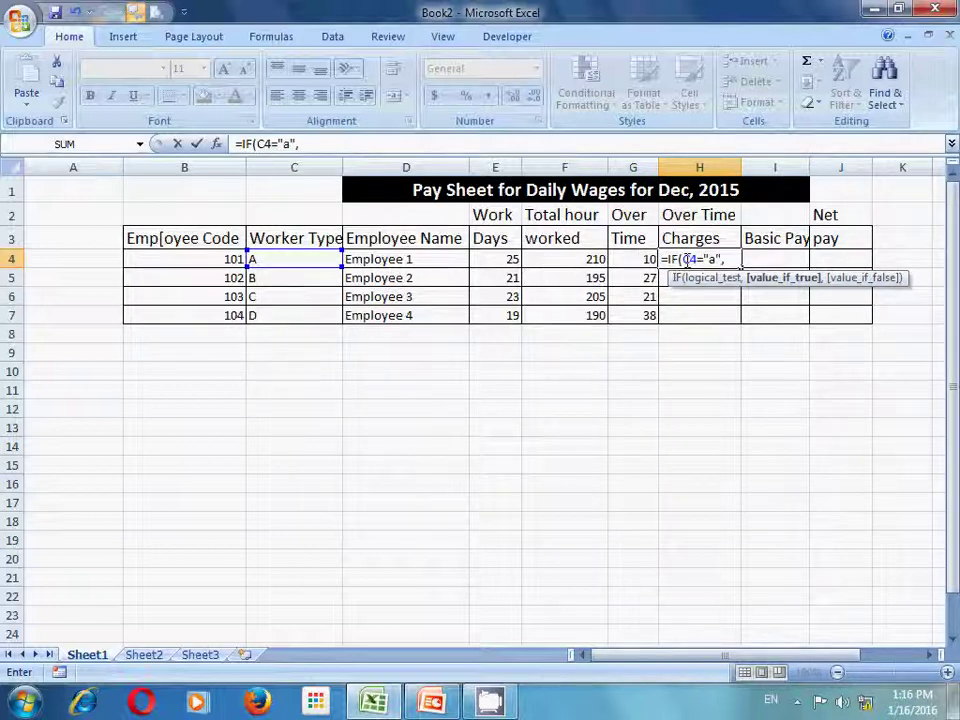
pyautogui.click(627, 259)
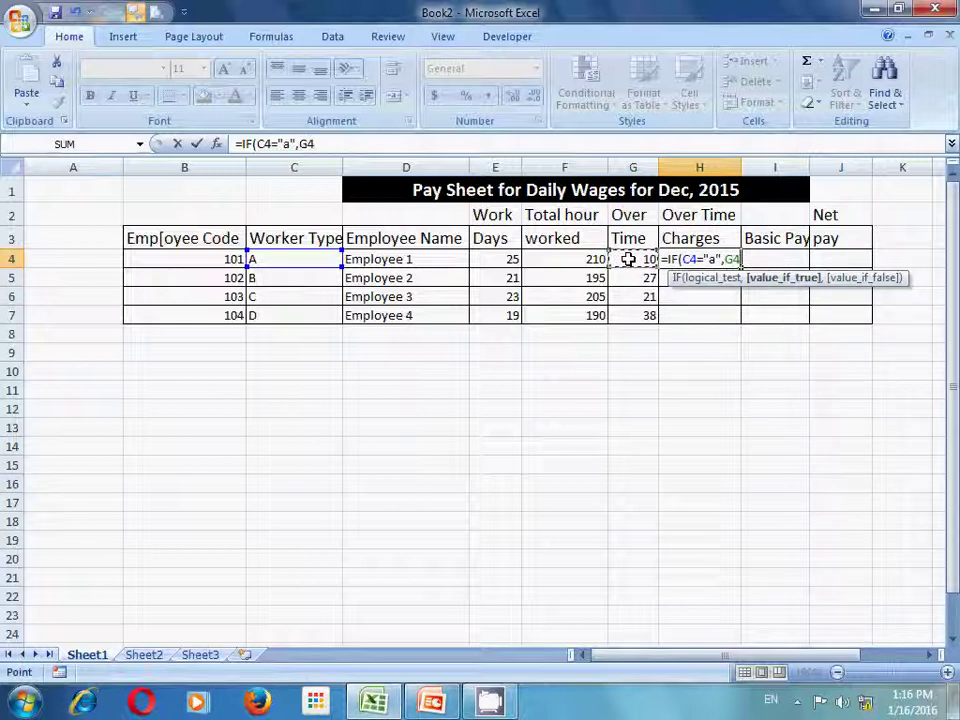
pyautogui.write('*')
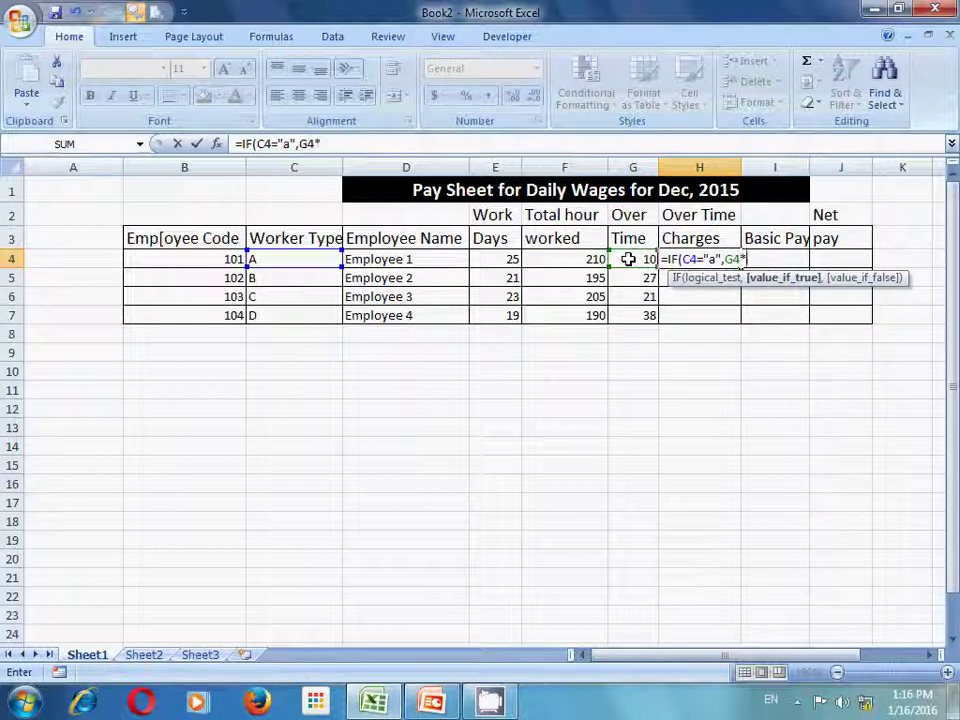
pyautogui.write('100')
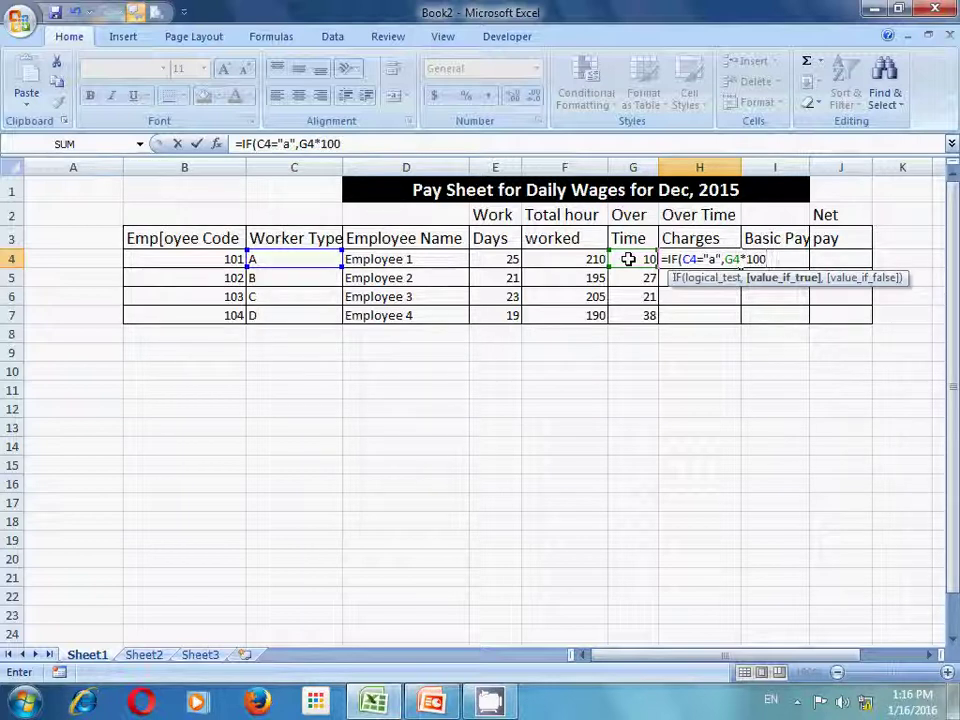
pyautogui.write(',')
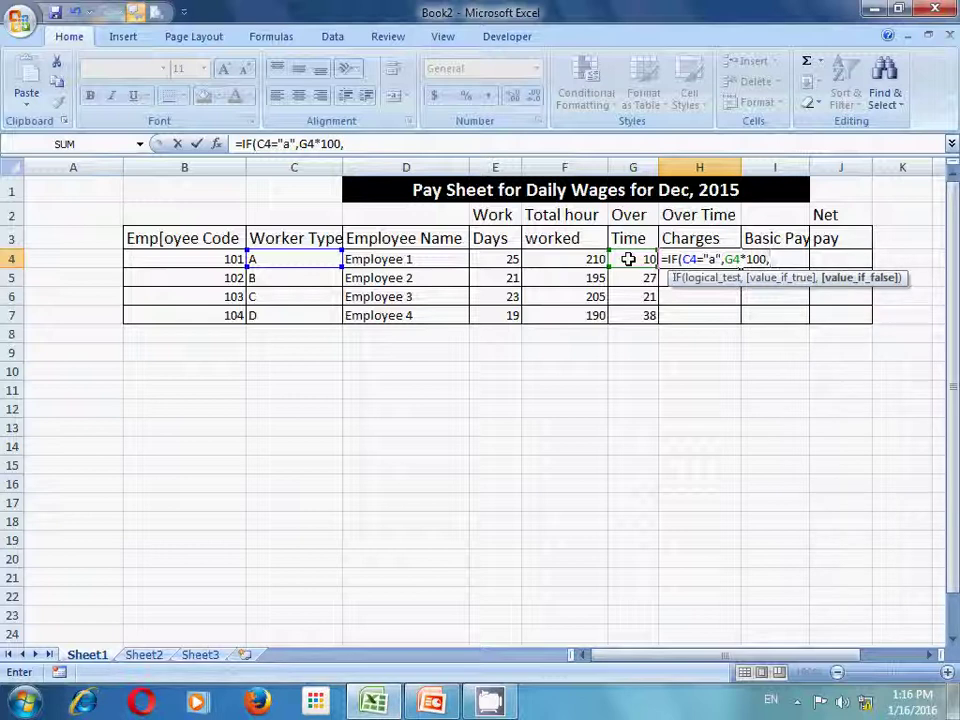
# Step: Nest a second IF in the H4 formula that returns G4*70 when C4 is "b"
pyautogui.write('i')
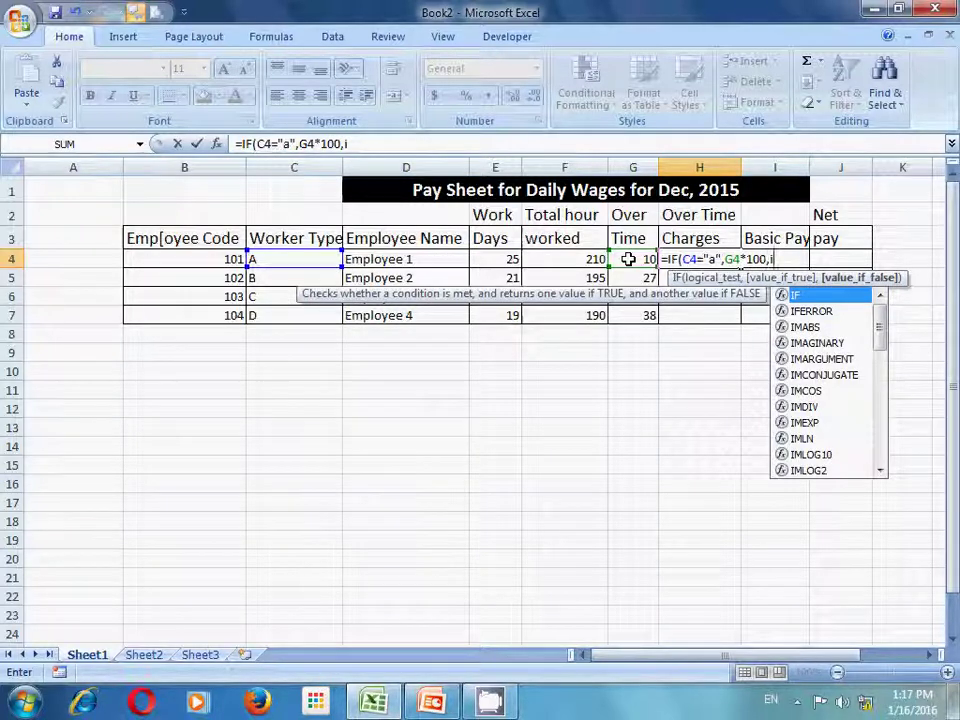
pyautogui.press('Tab')
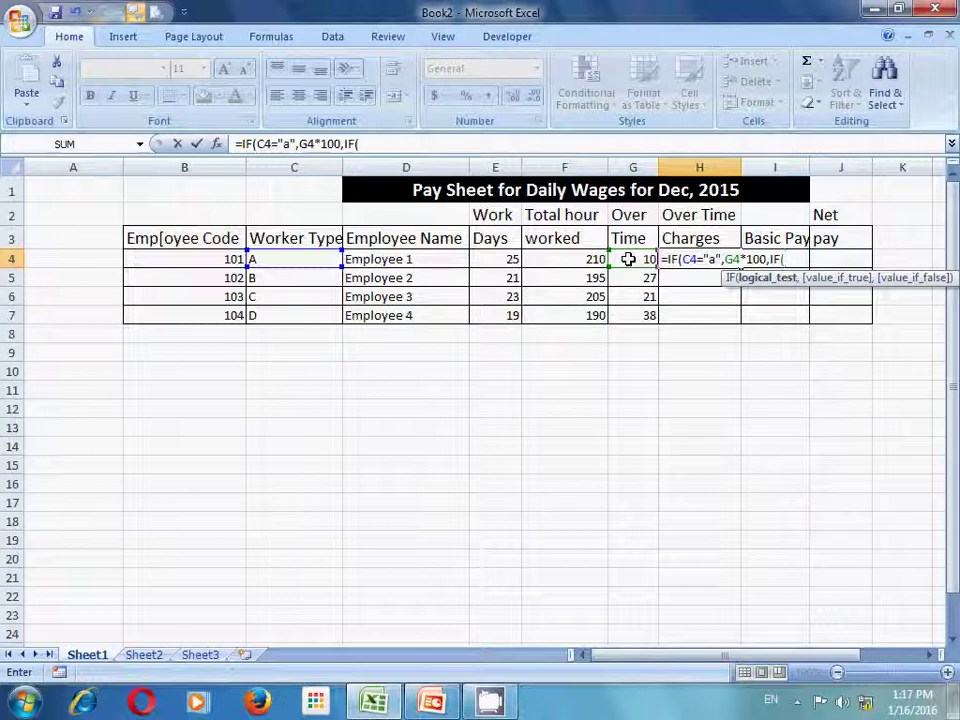
pyautogui.click(297, 258)
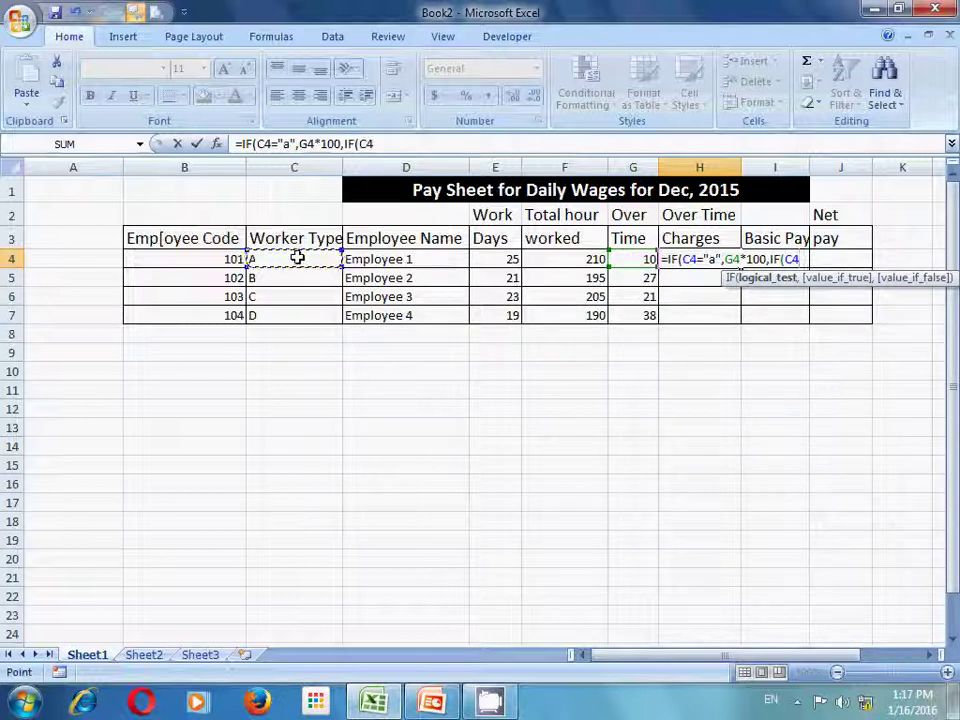
pyautogui.write('=')
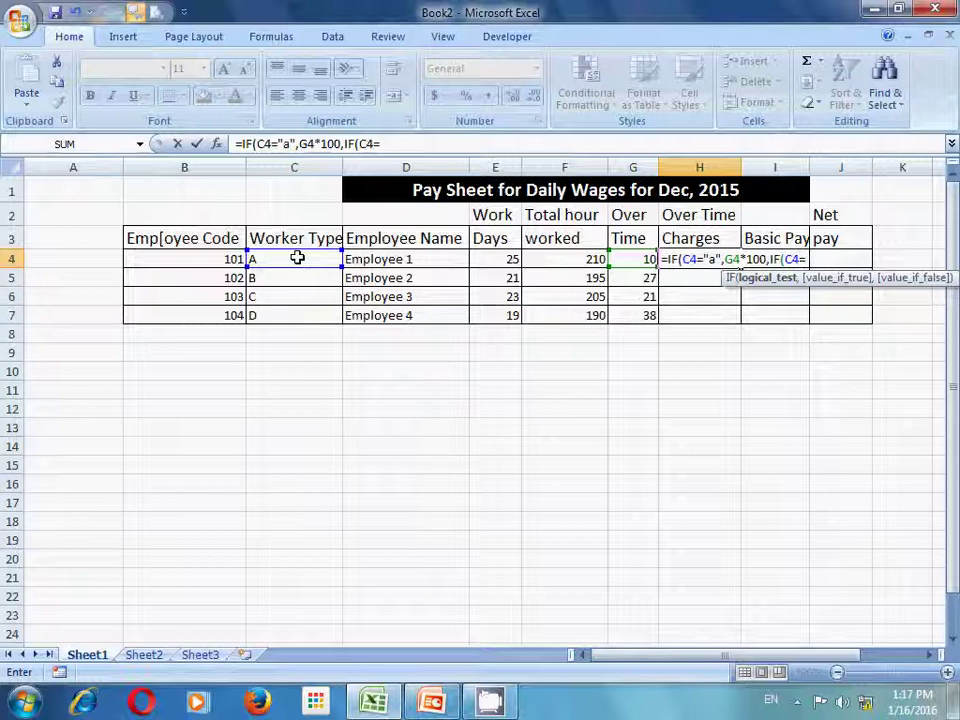
pyautogui.write('"b",')
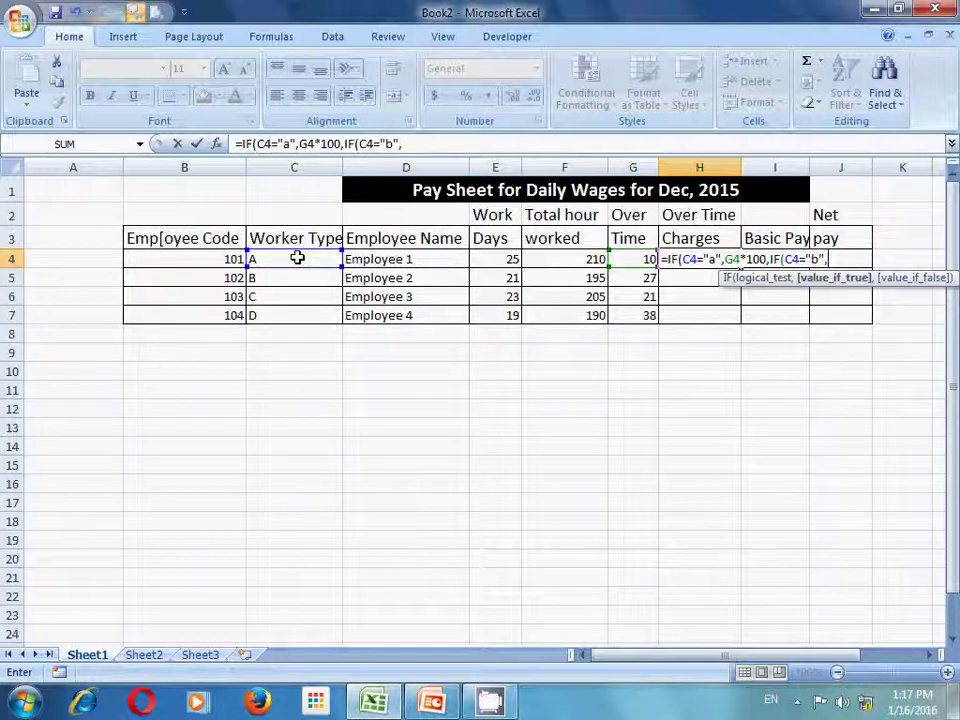
pyautogui.click(630, 258)
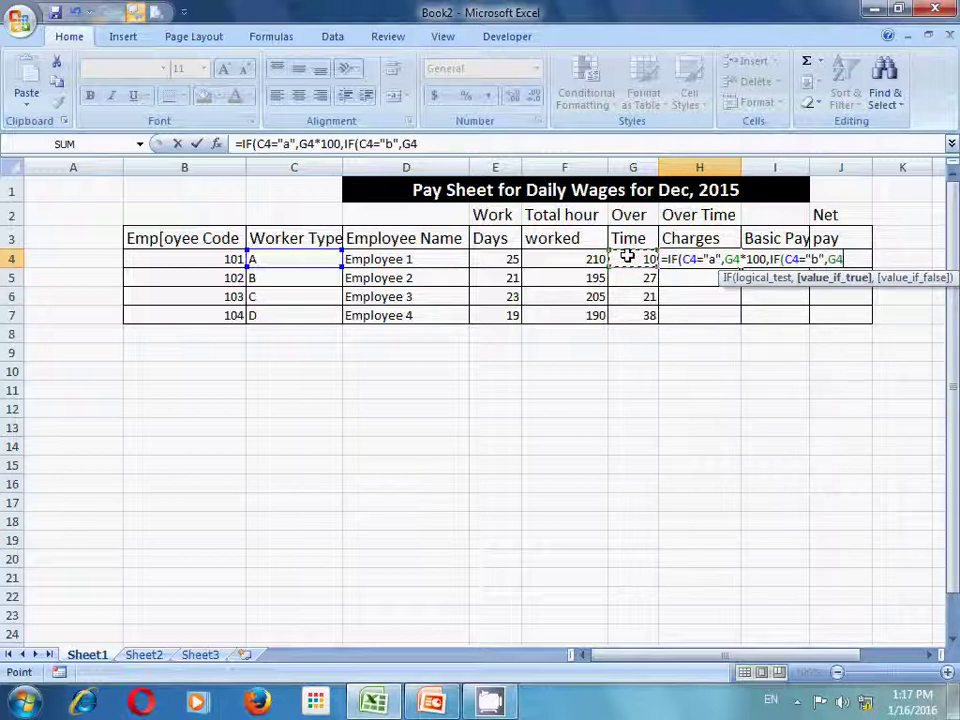
pyautogui.write('*70')
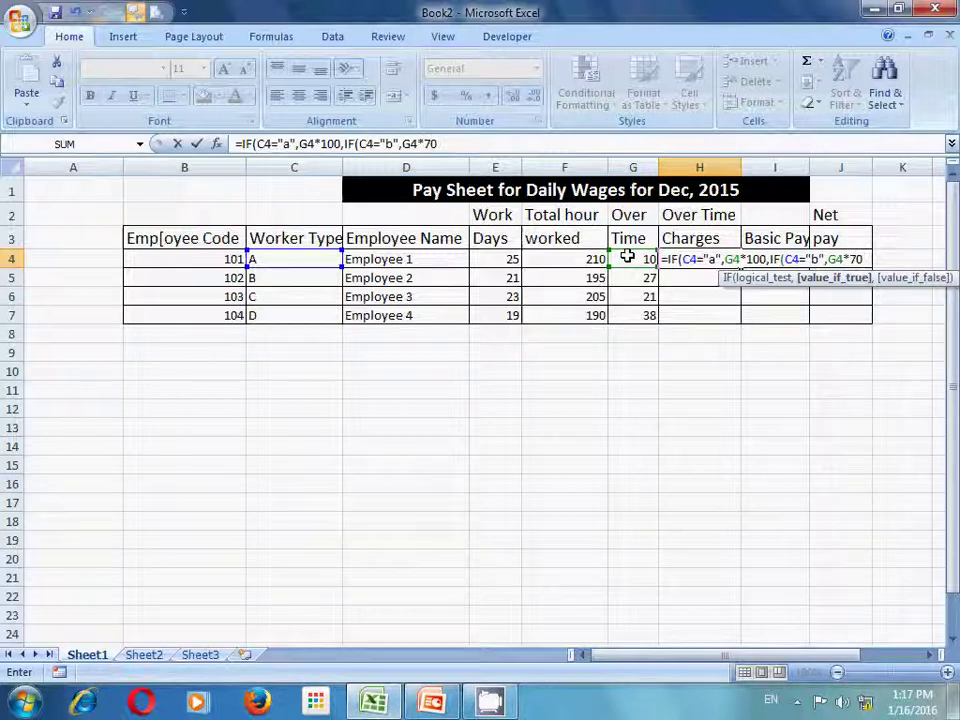
pyautogui.write(',')
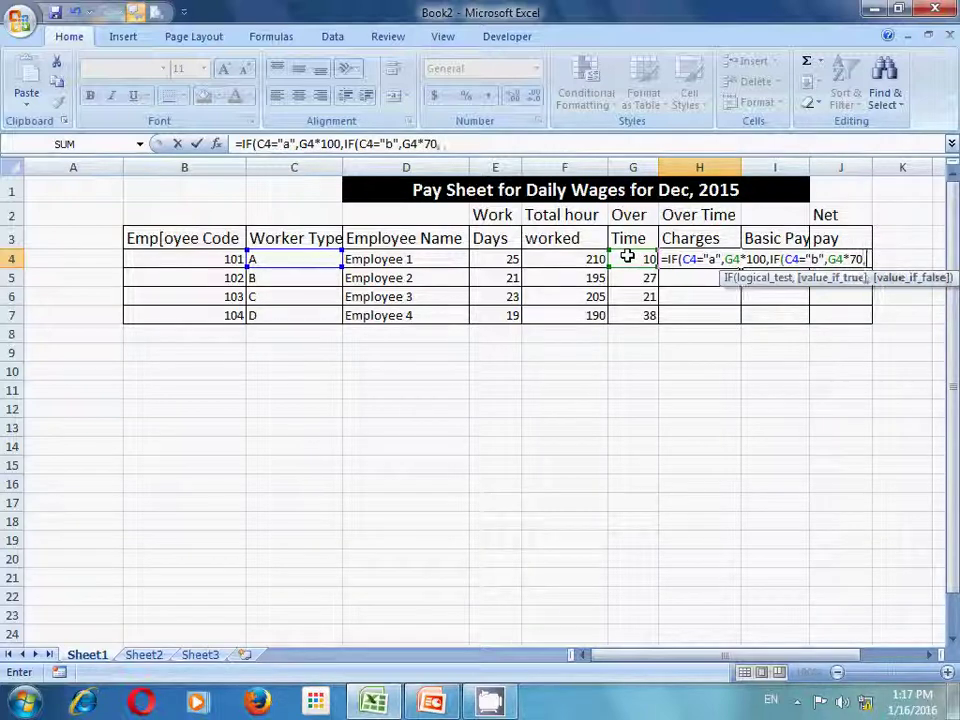
# Step: Nest a third IF in the H4 formula that returns G4*60 when C4 is "c"
pyautogui.write('i')
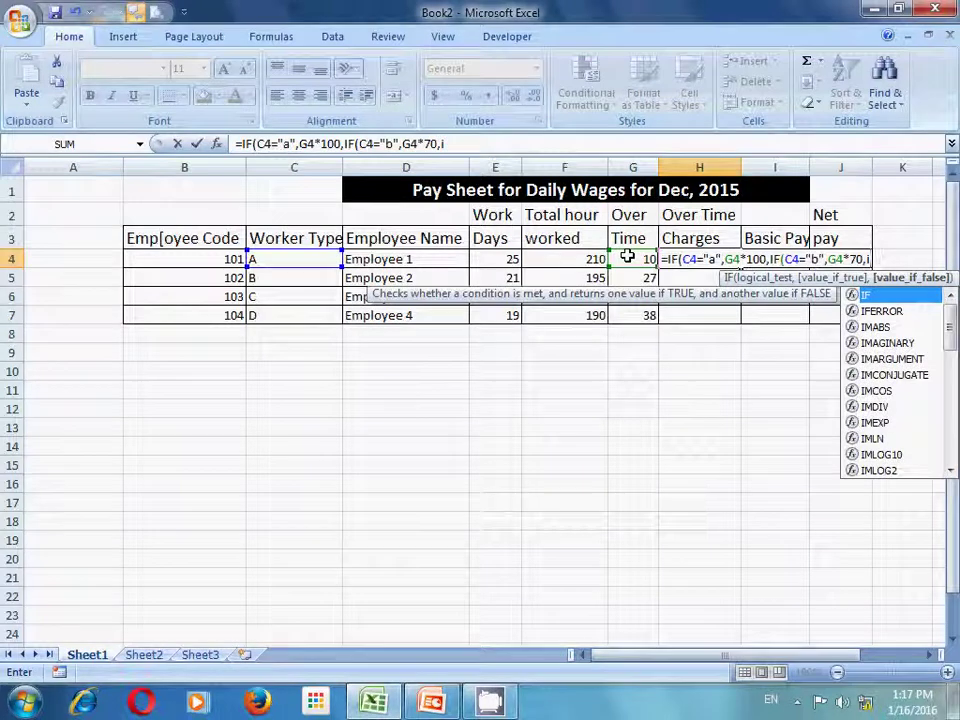
pyautogui.press('Tab')
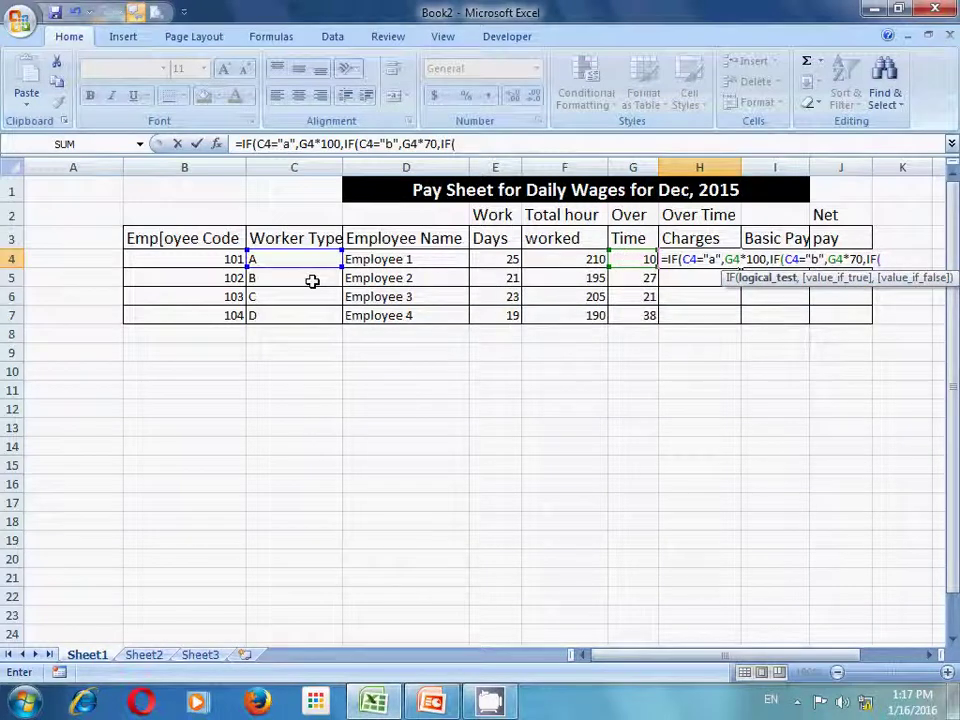
pyautogui.click(289, 258)
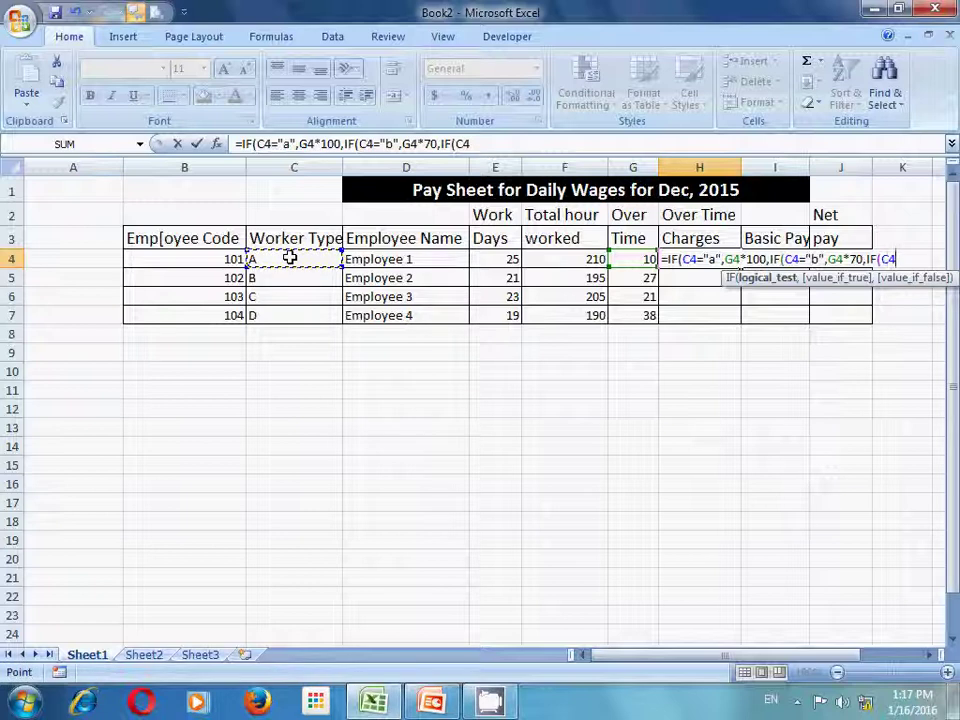
pyautogui.write('=')
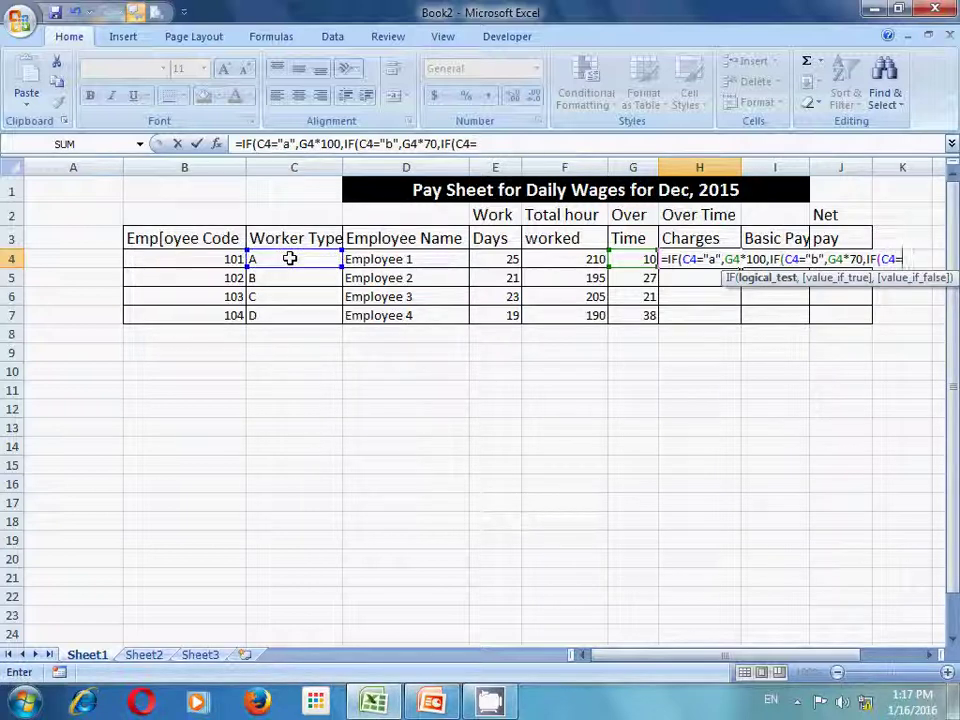
pyautogui.write('"c",')
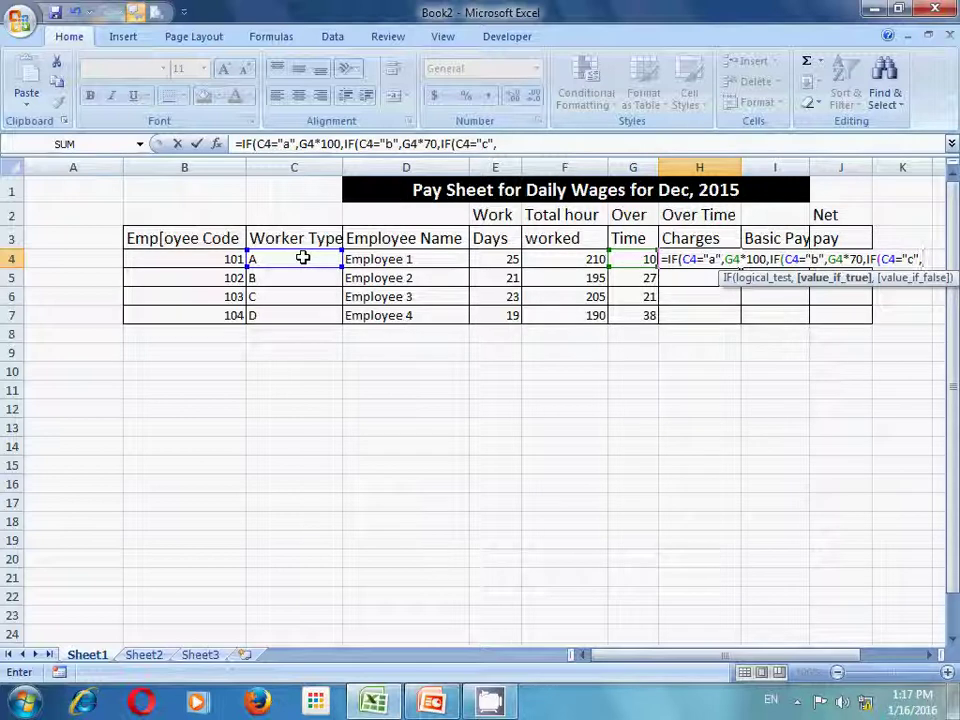
pyautogui.click(631, 259)
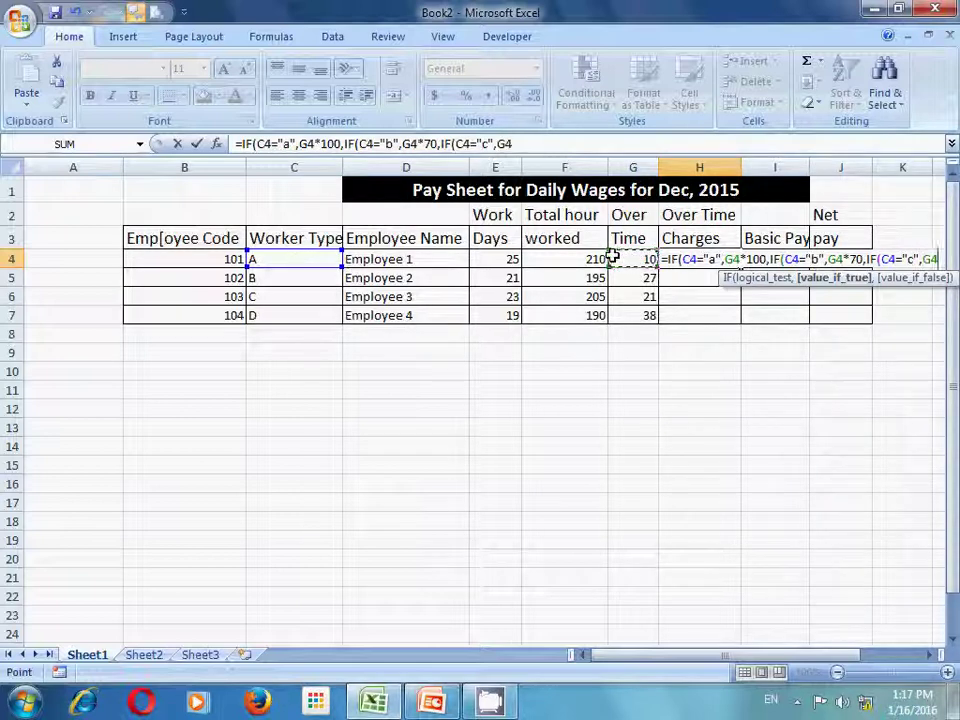
pyautogui.write('*60')
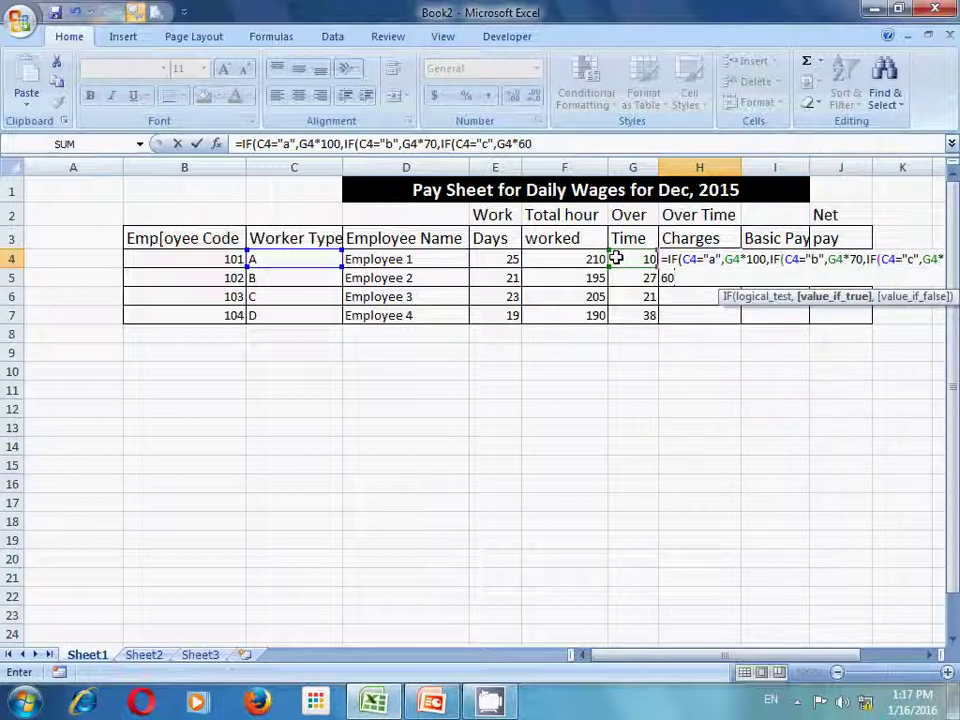
pyautogui.write(',')
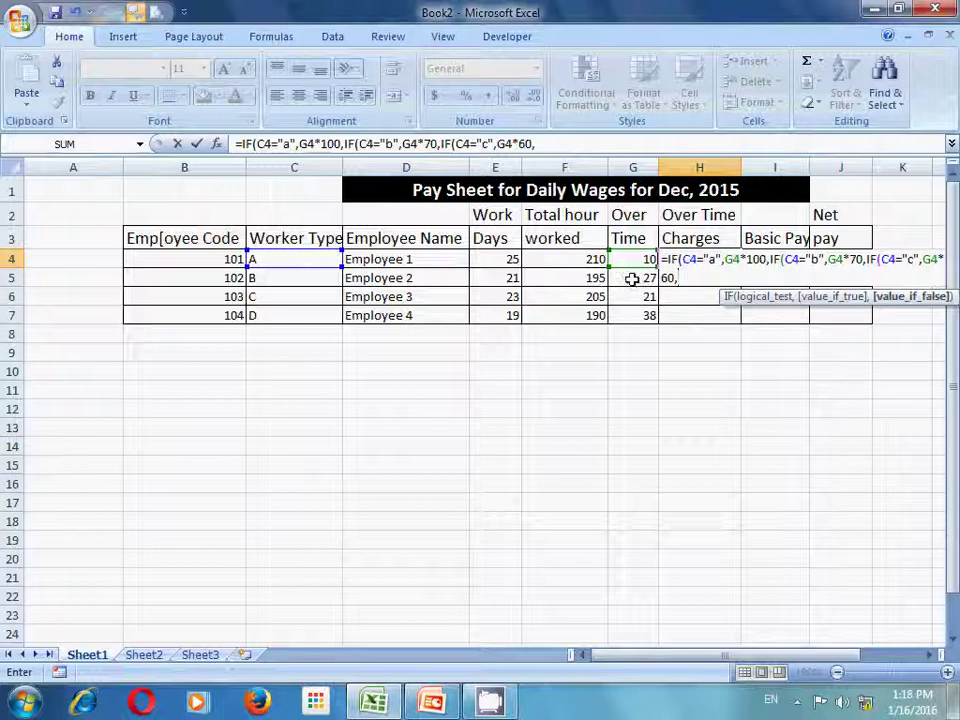
# Step: Complete the H4 formula with G4*50 for any other worker type and fill it down through H7
pyautogui.click(630, 258)
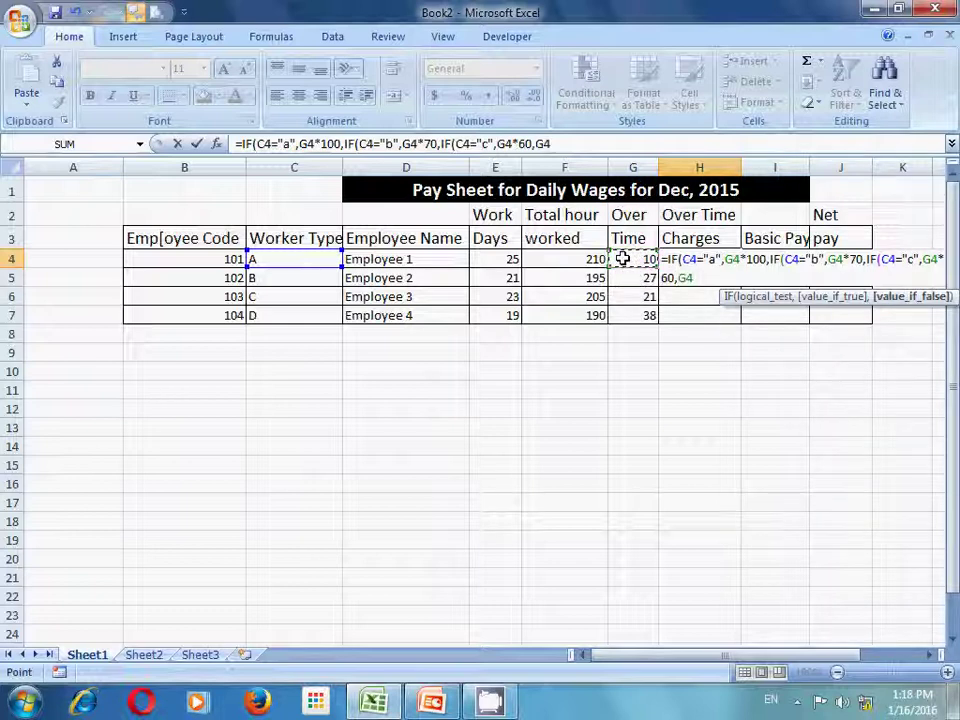
pyautogui.write('*')
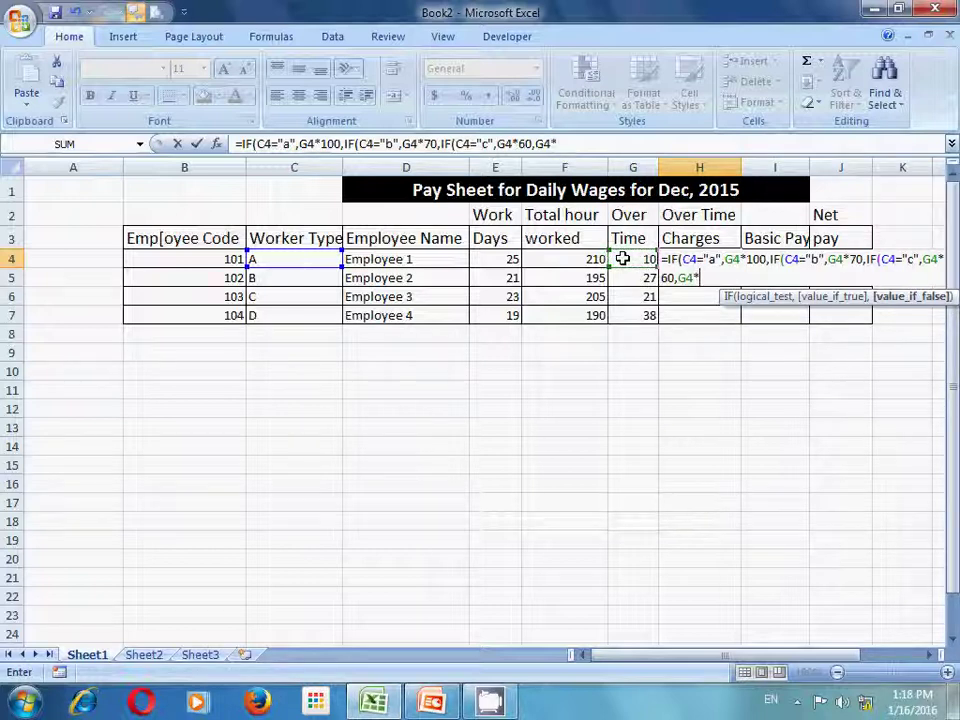
pyautogui.write('50)')
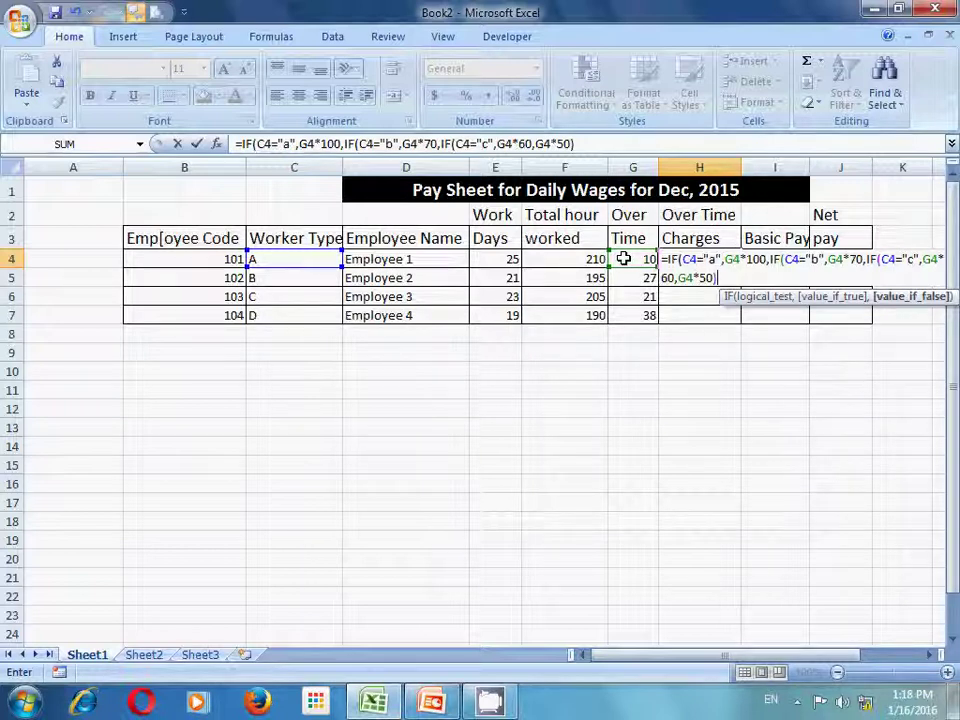
pyautogui.write('))')
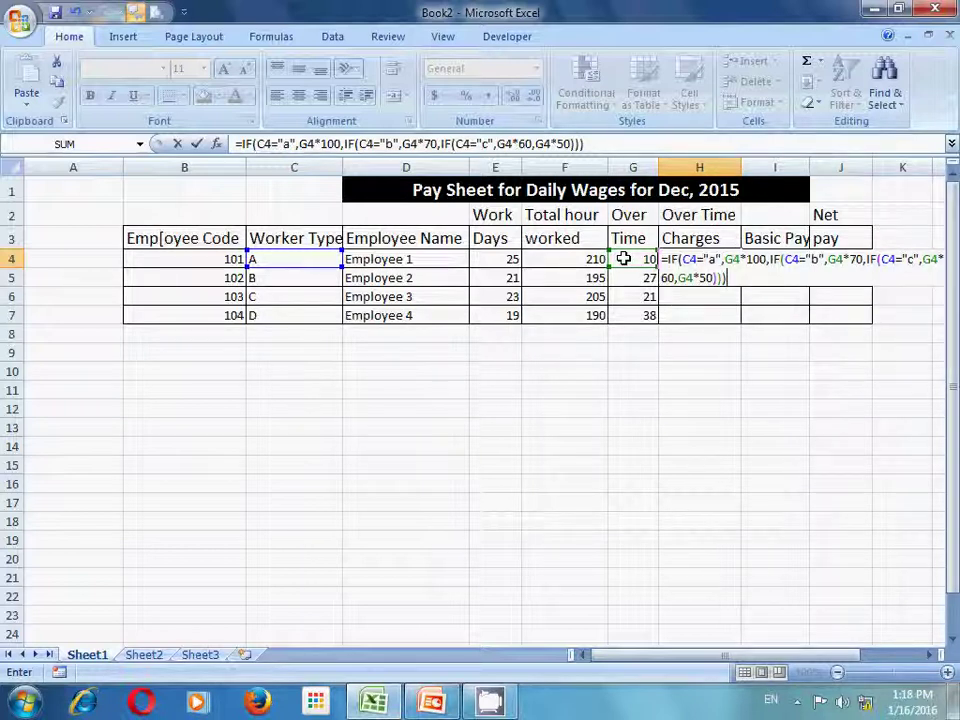
pyautogui.press('Return')
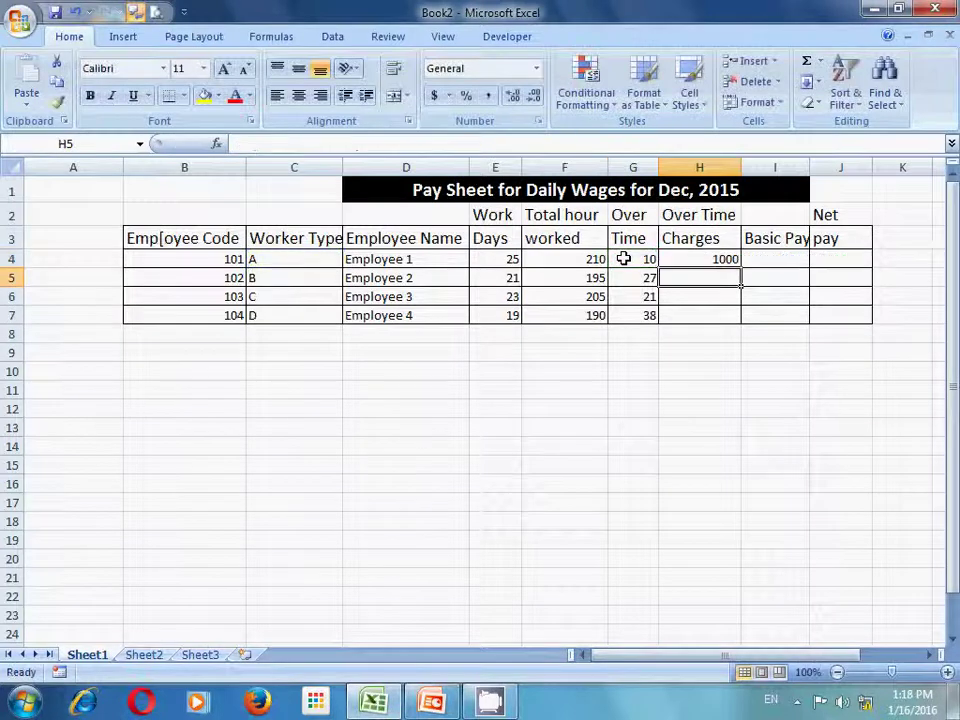
pyautogui.click(686, 260)
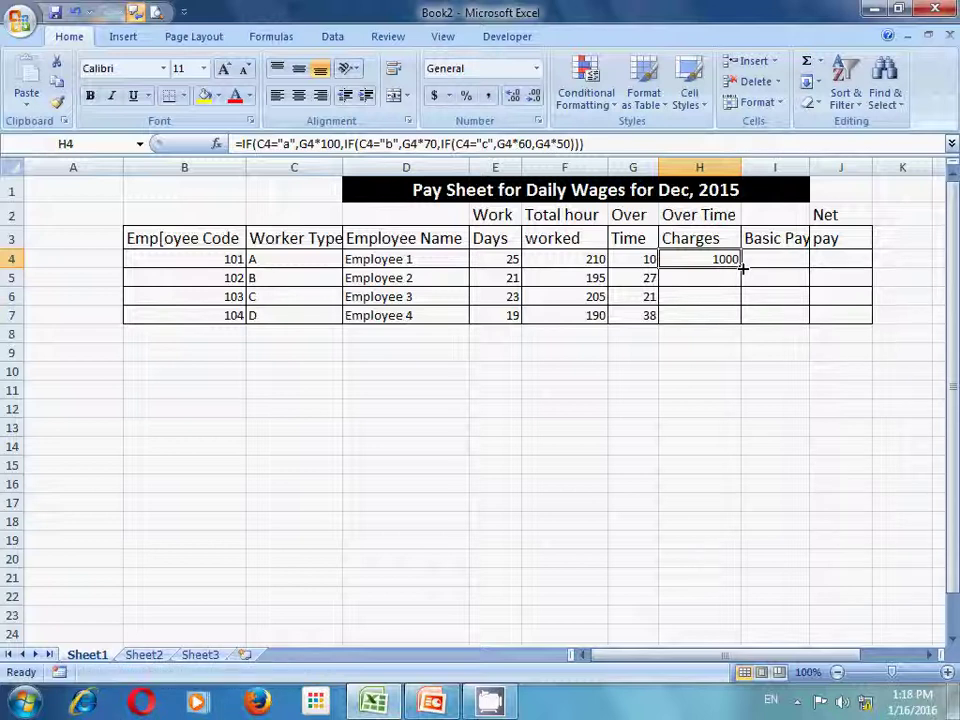
pyautogui.moveTo(741, 268); pyautogui.dragTo(741, 316)
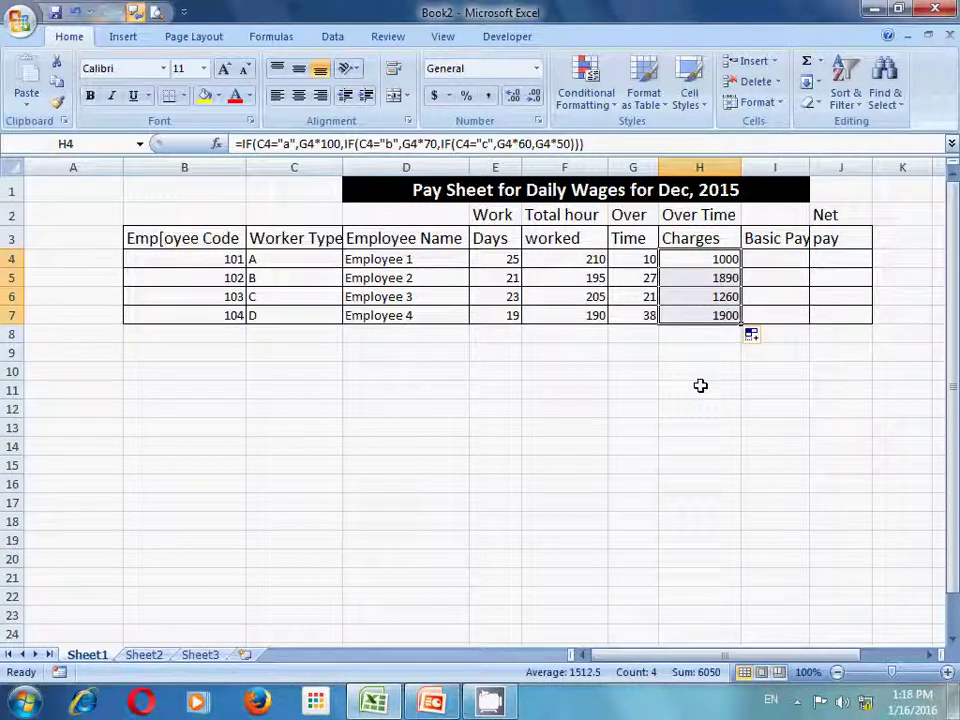
# Step: Start an IF formula in I4 for basic pay, returning E4*1000 when the worker type in C4 is "a"
pyautogui.click(768, 257)
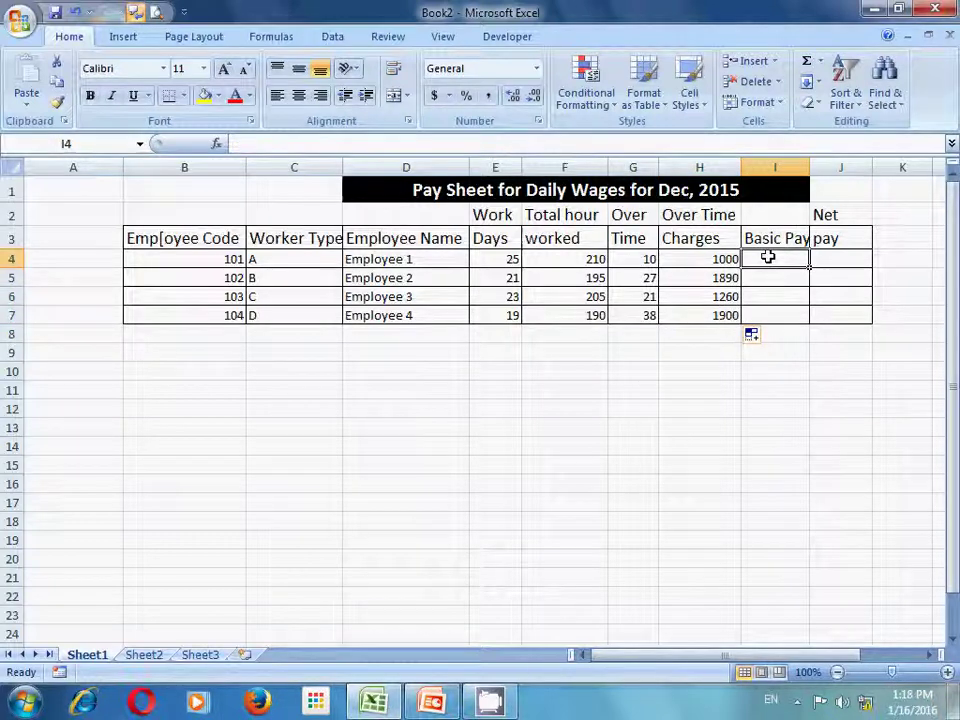
pyautogui.write('=')
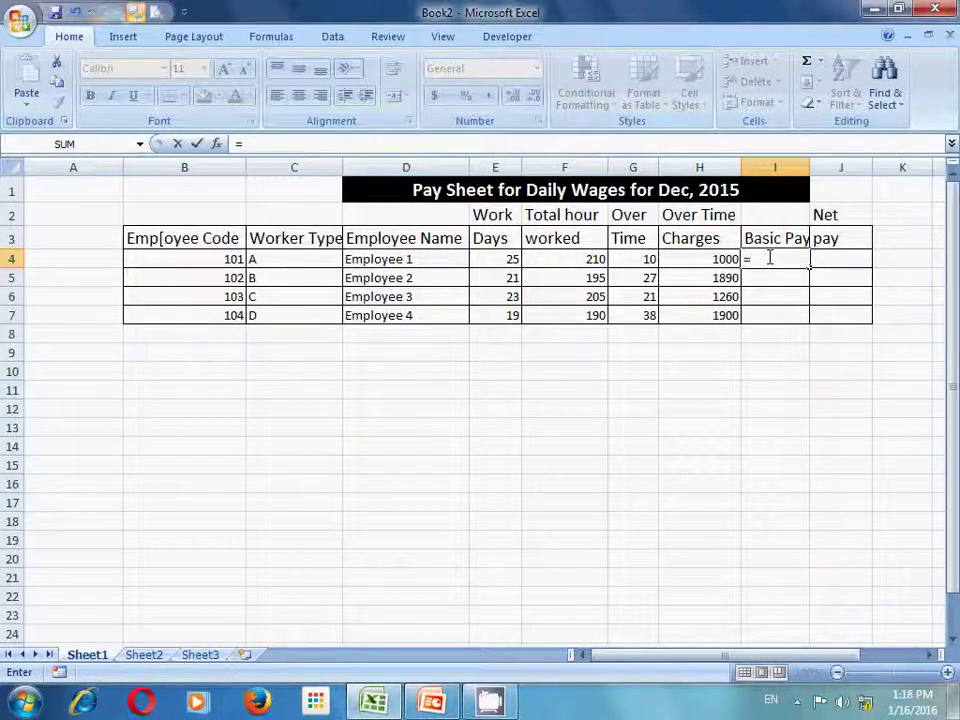
pyautogui.write('i')
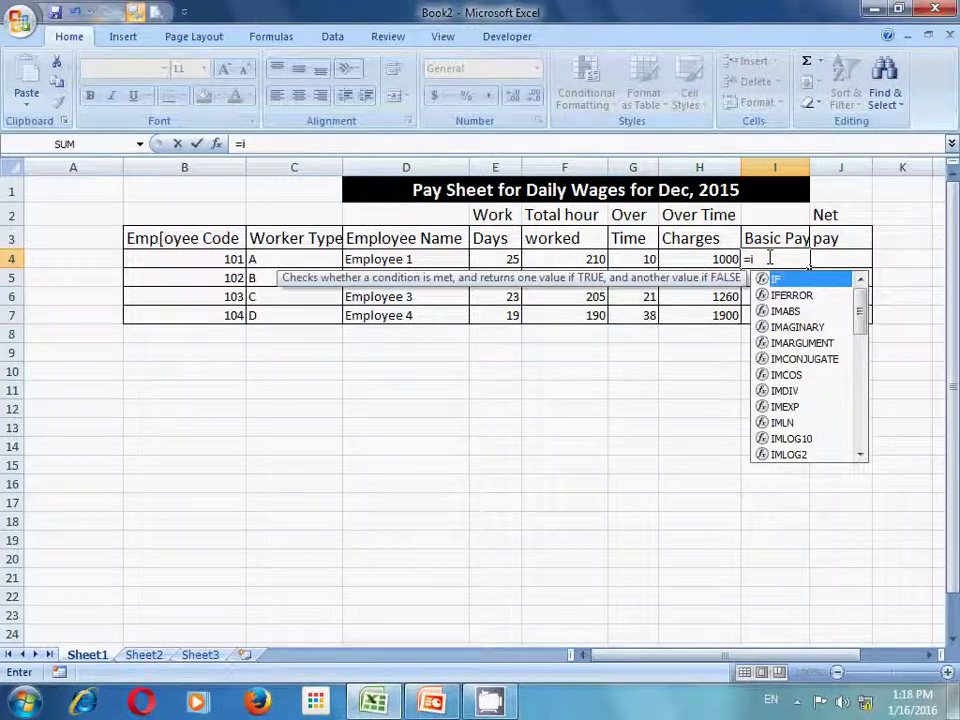
pyautogui.press('Tab')
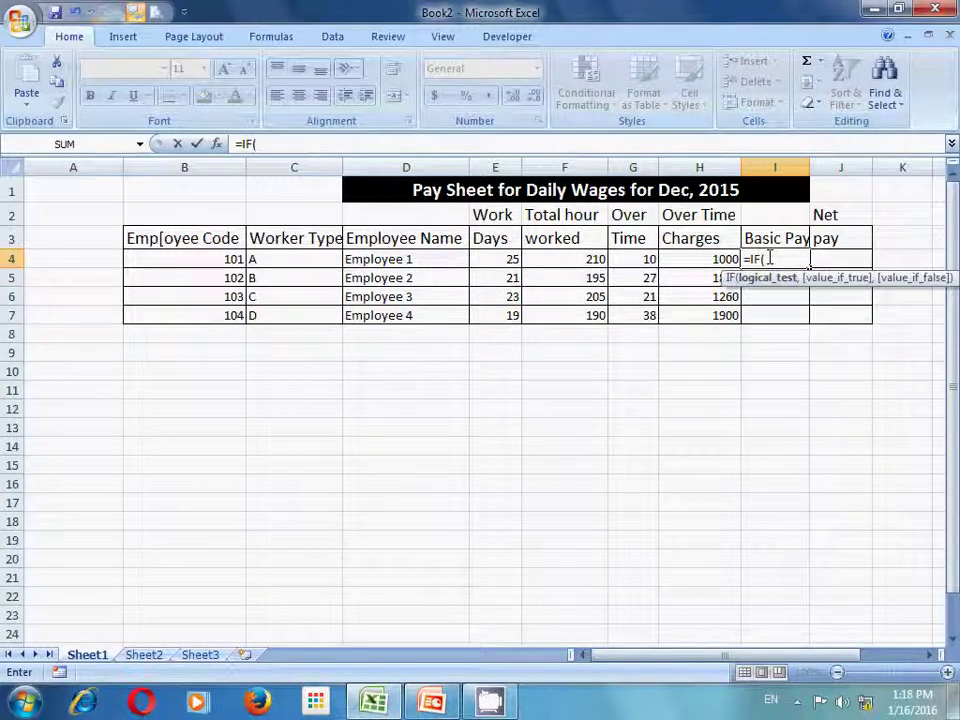
pyautogui.click(293, 258)
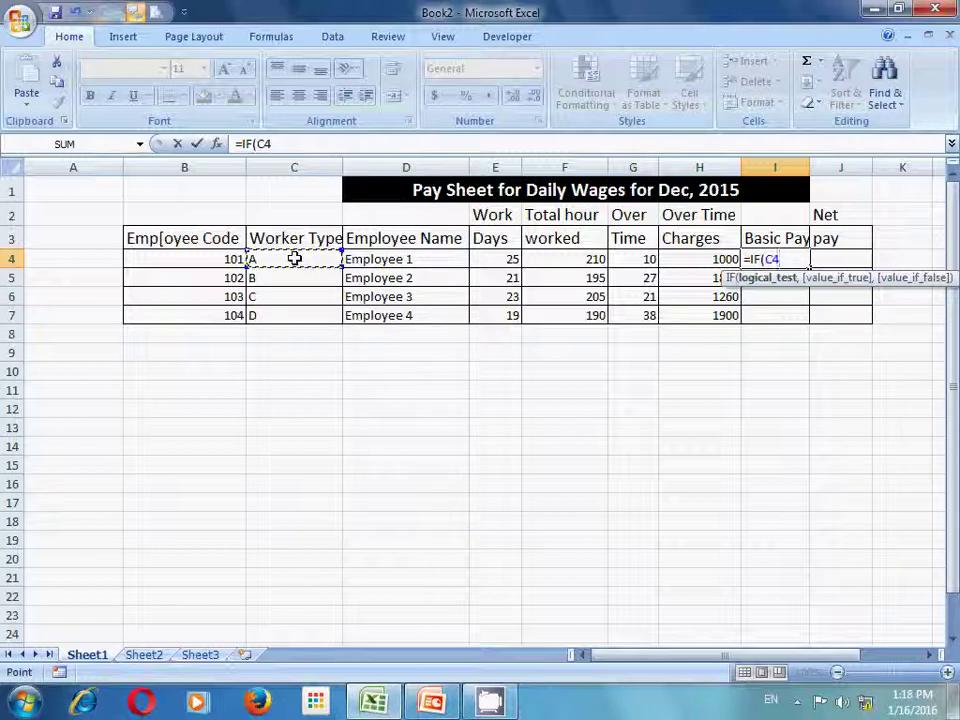
pyautogui.write('=')
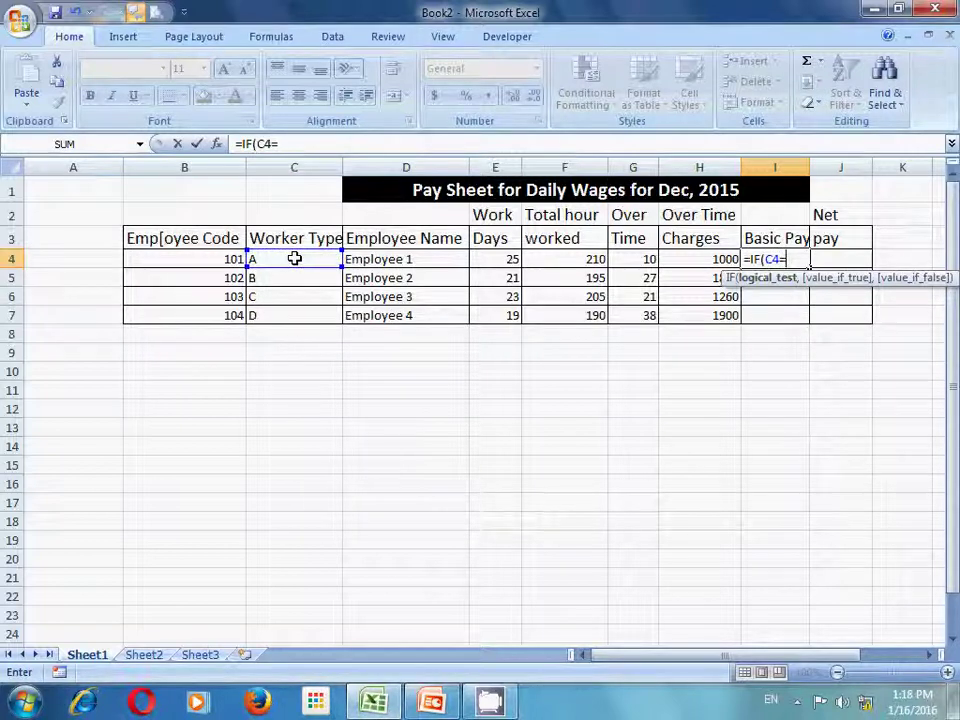
pyautogui.write('"a",')
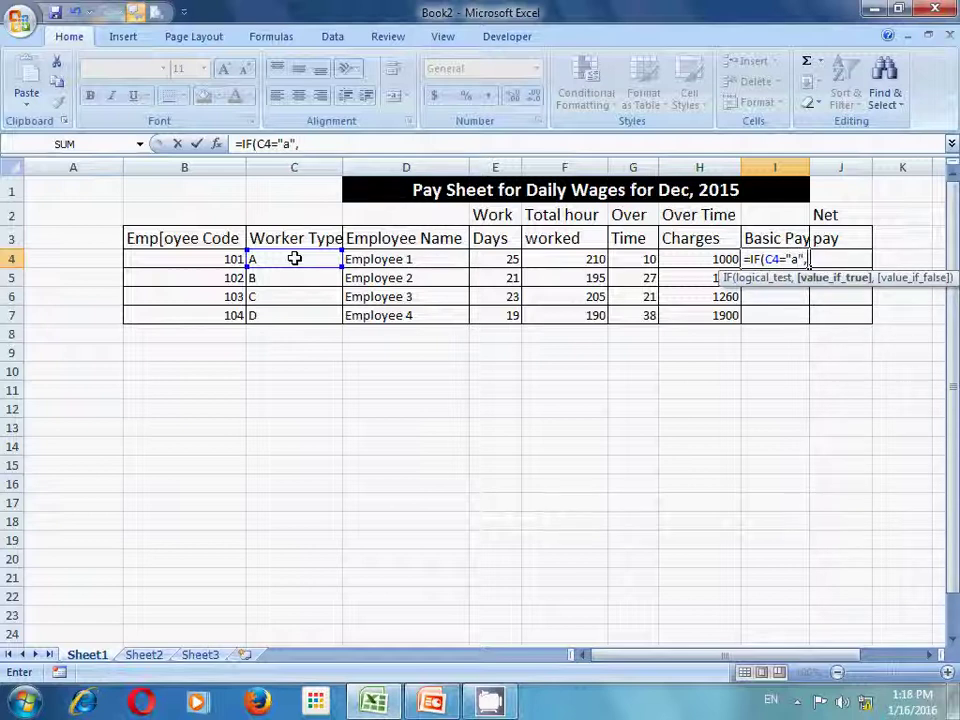
pyautogui.click(494, 258)
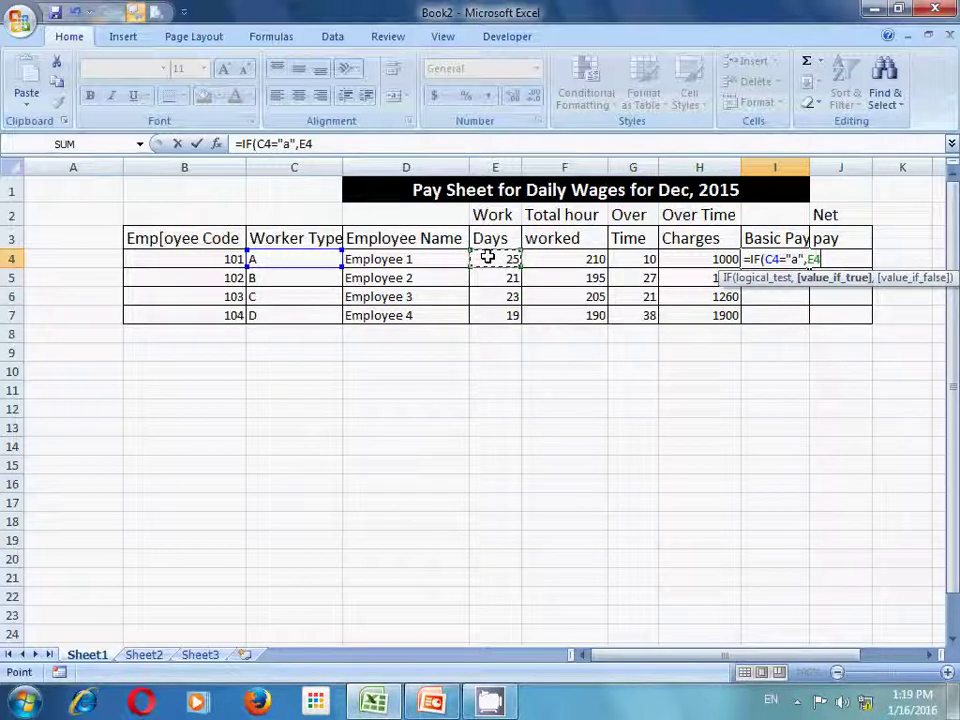
pyautogui.write('*100')
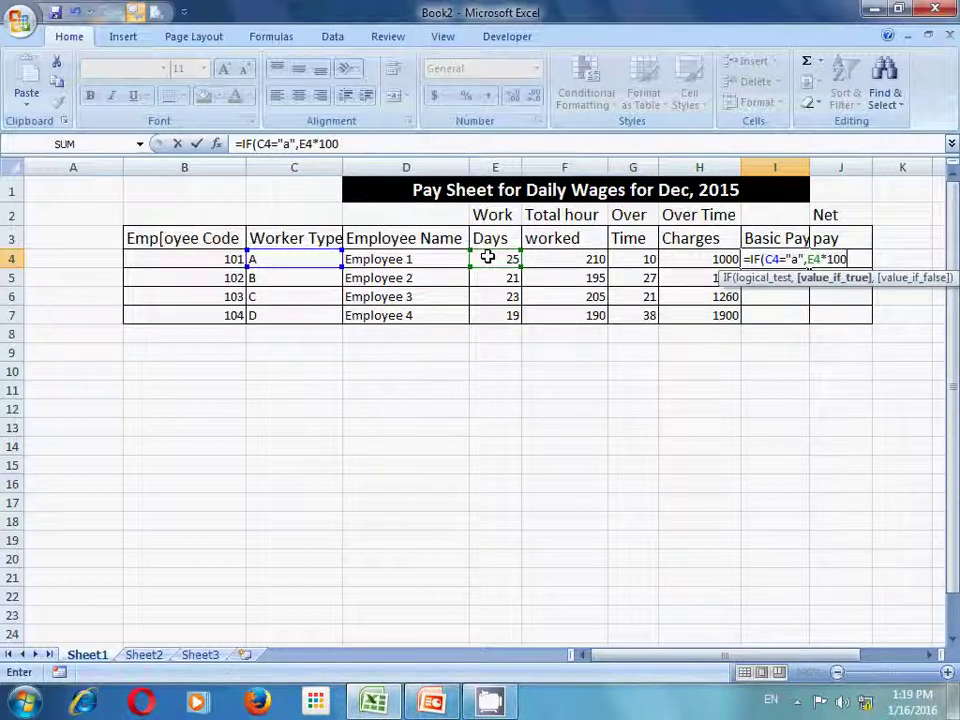
pyautogui.write('0,')
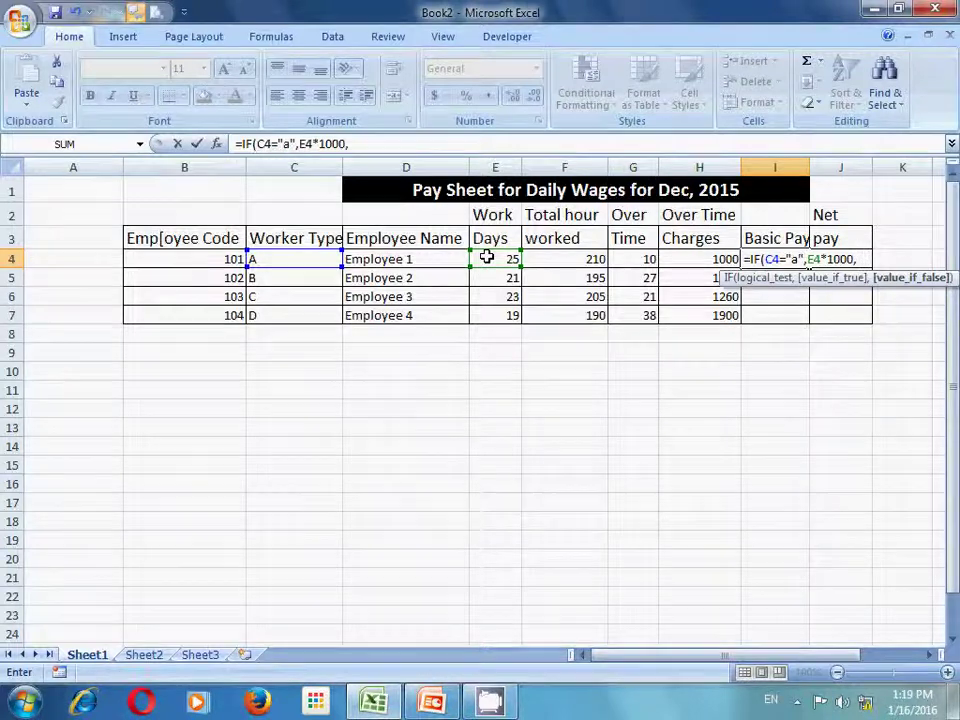
# Step: Nest a second IF in the I4 formula that returns E4*700 when C4 is "b"
pyautogui.write('i')
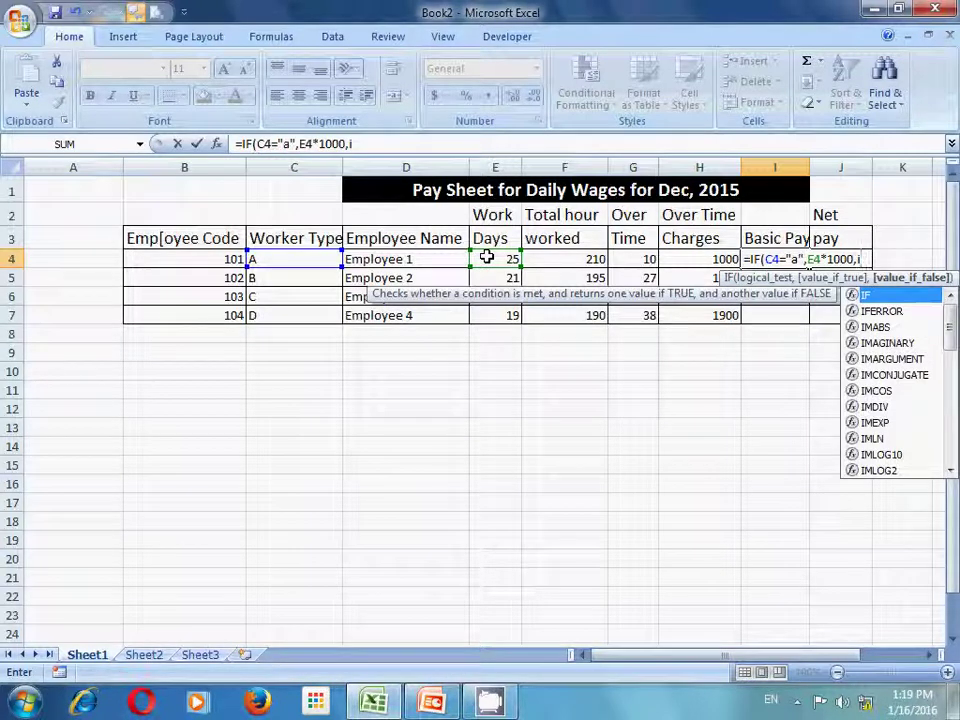
pyautogui.press('Tab')
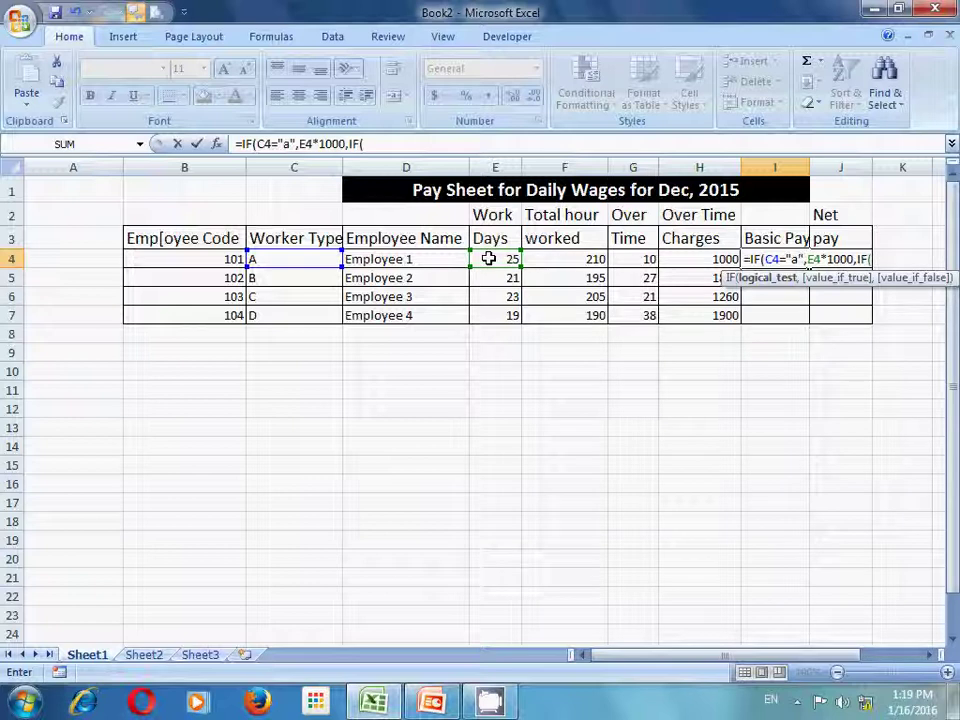
pyautogui.click(287, 259)
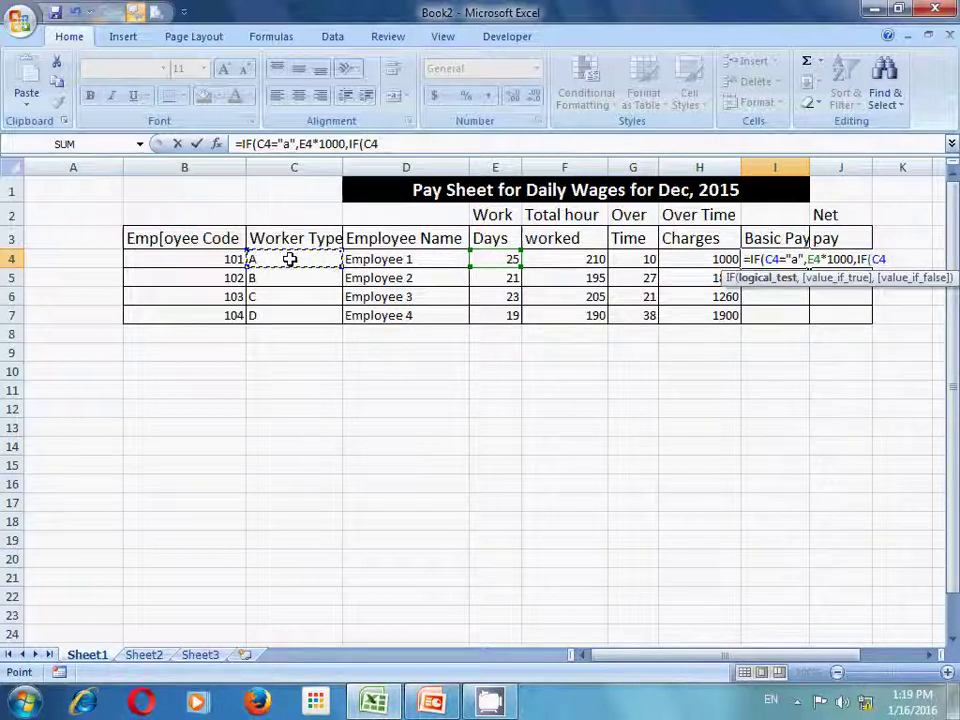
pyautogui.write('=')
pyautogui.write('"b')
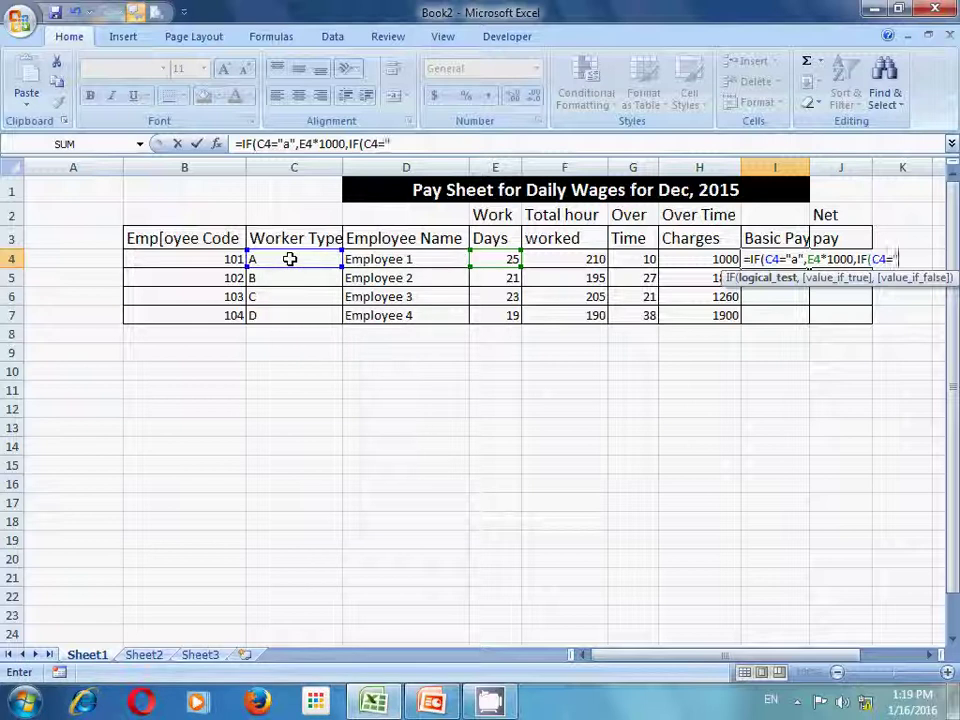
pyautogui.write('",')
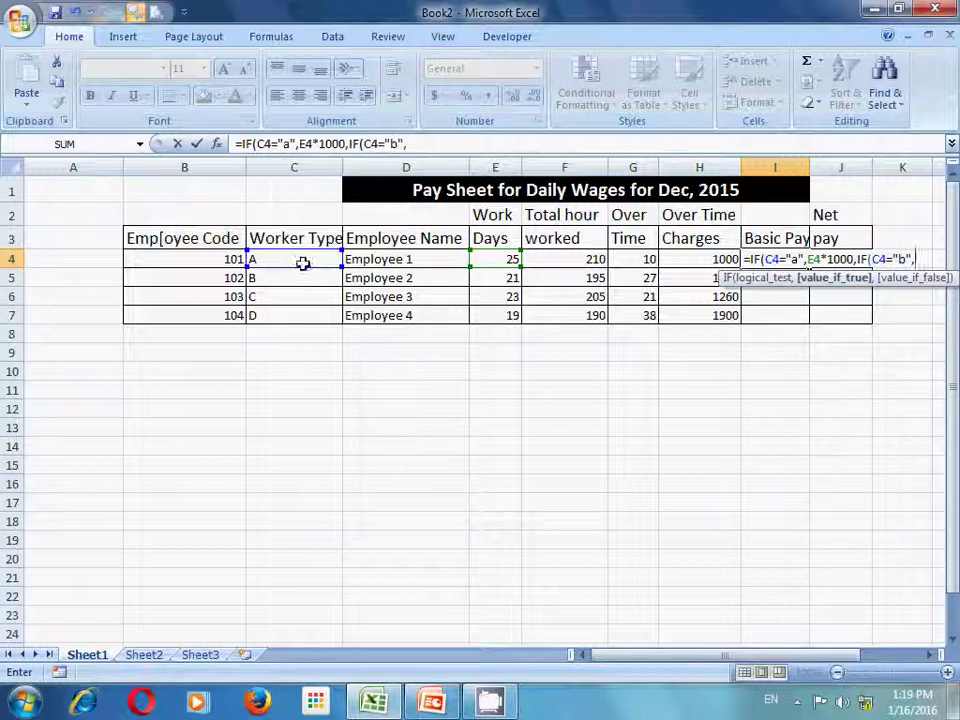
pyautogui.click(491, 257)
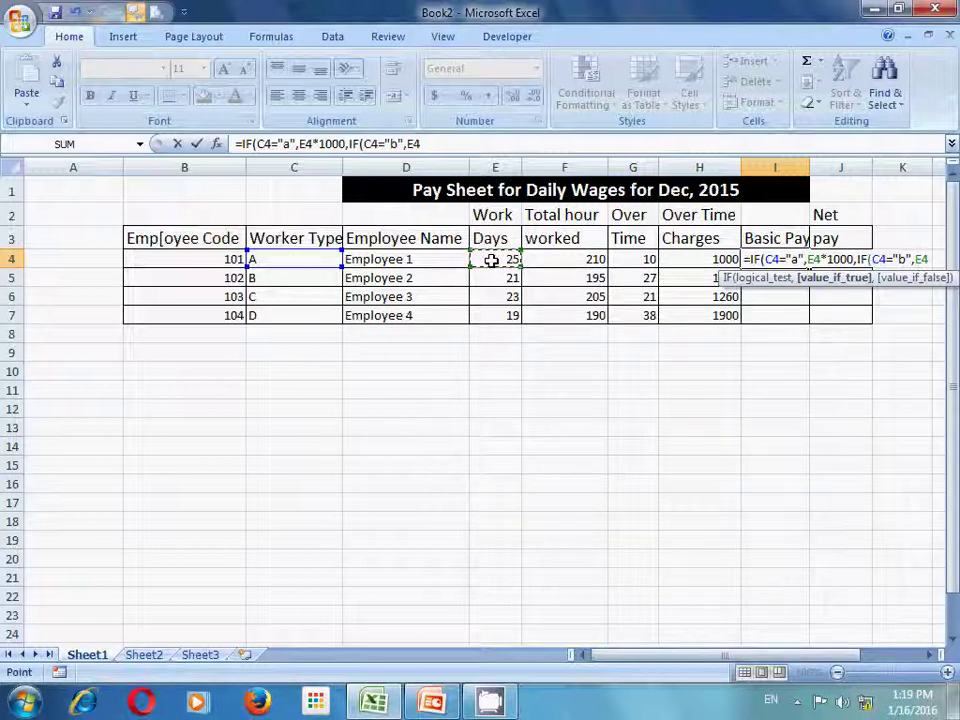
pyautogui.write('*')
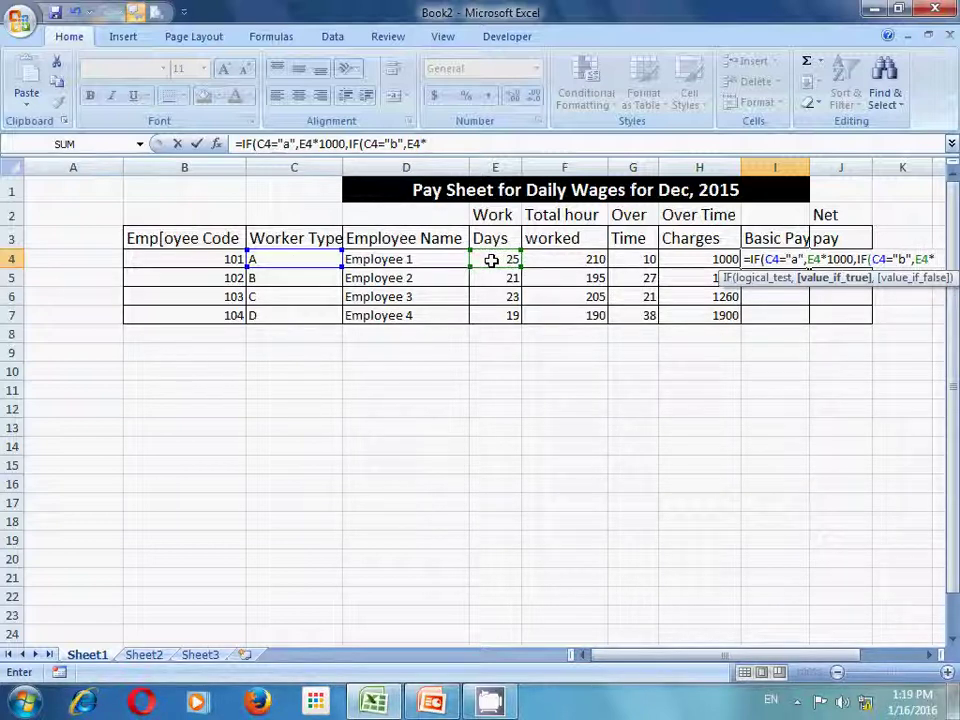
pyautogui.write('700')
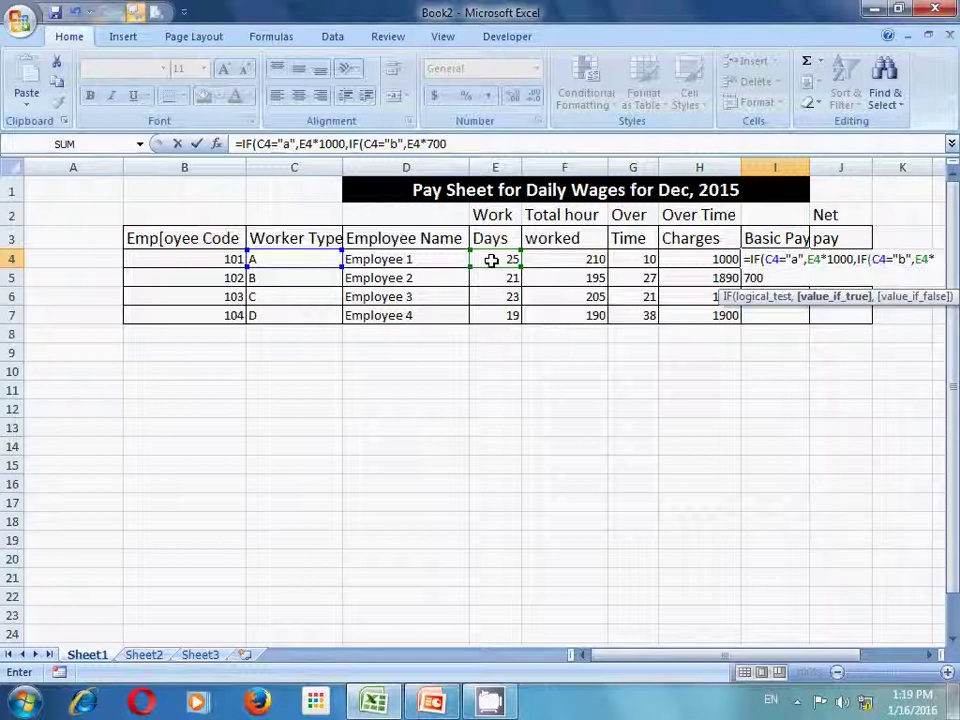
# Step: Nest a third IF in the I4 formula that returns E4*600 when C4 is "c"
pyautogui.write(',i')
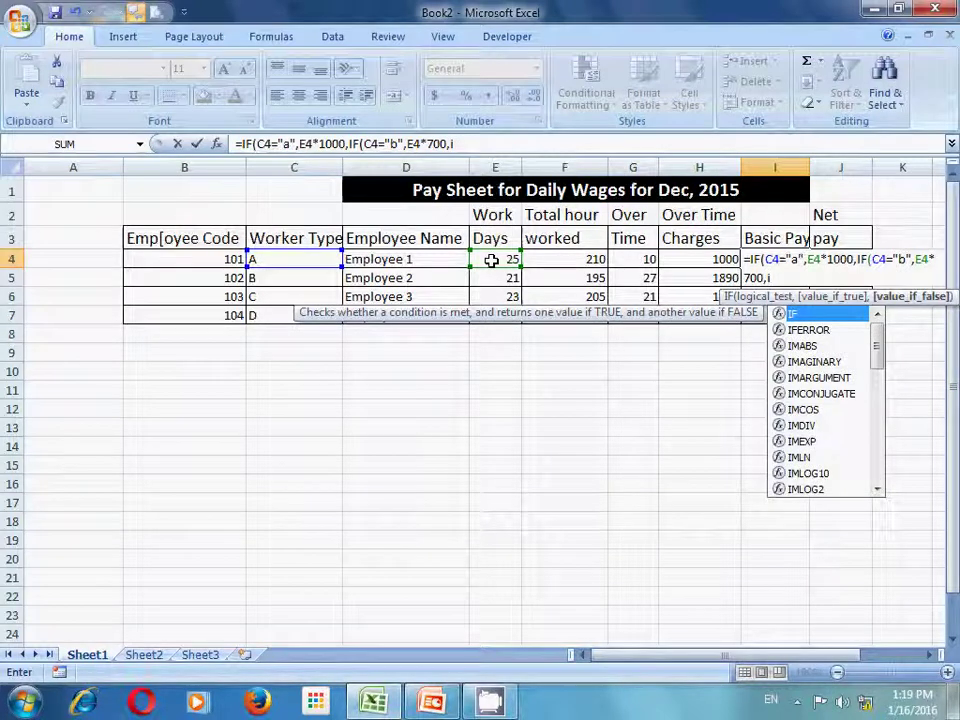
pyautogui.press('Tab')
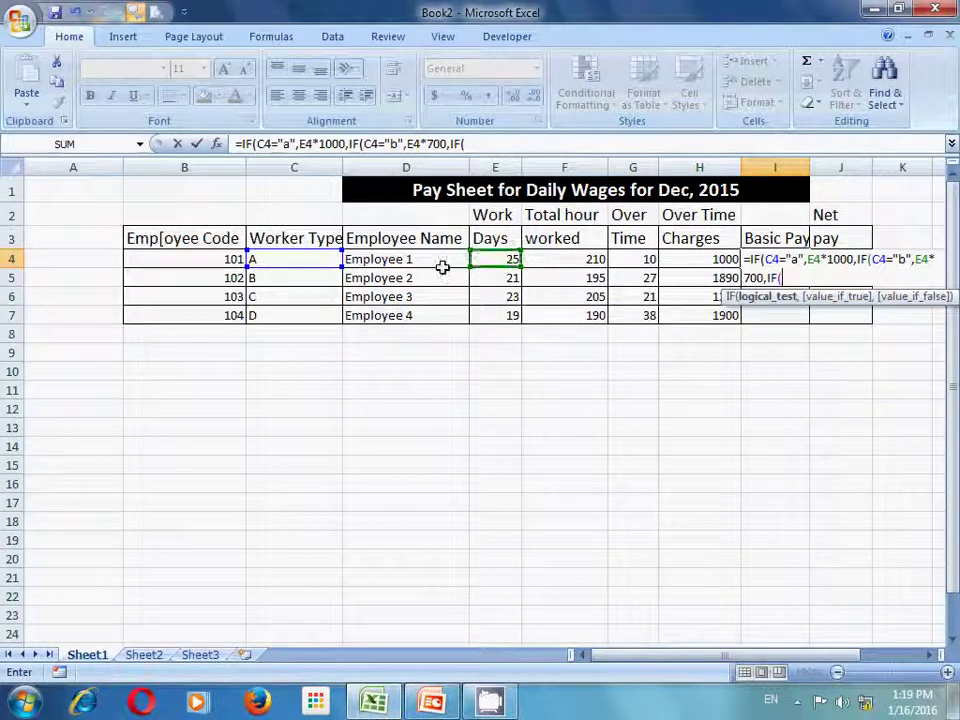
pyautogui.click(287, 259)
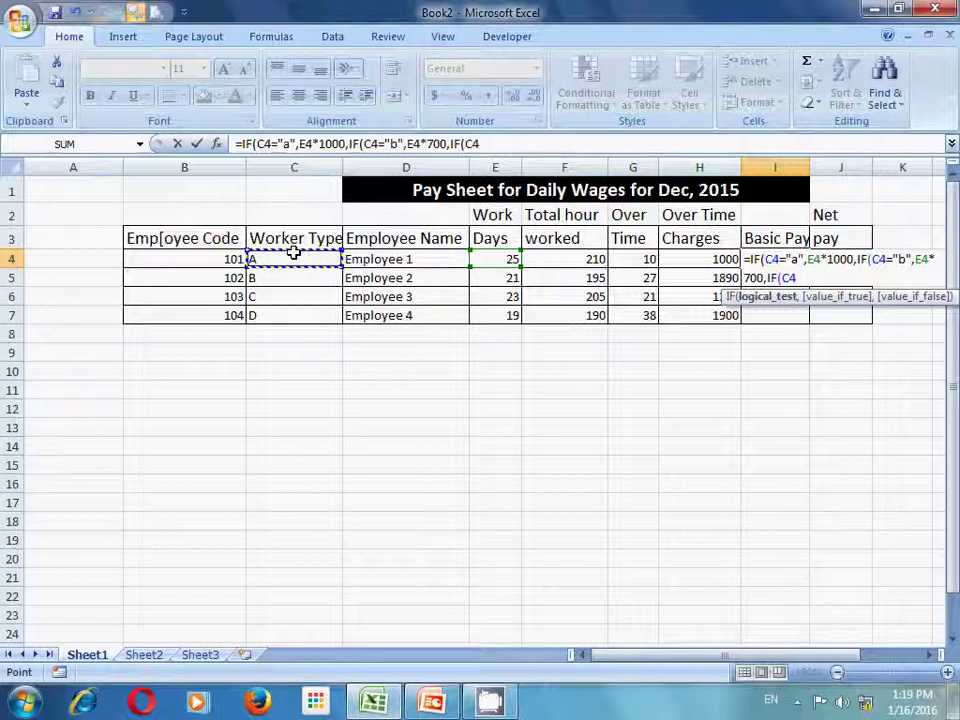
pyautogui.write('="c')
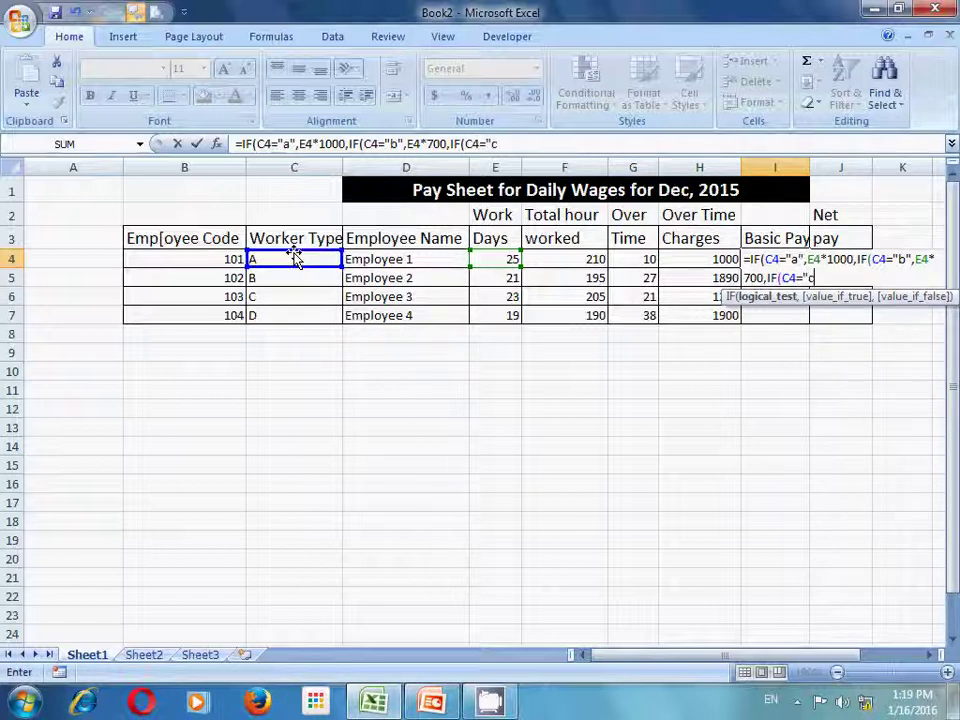
pyautogui.write('",')
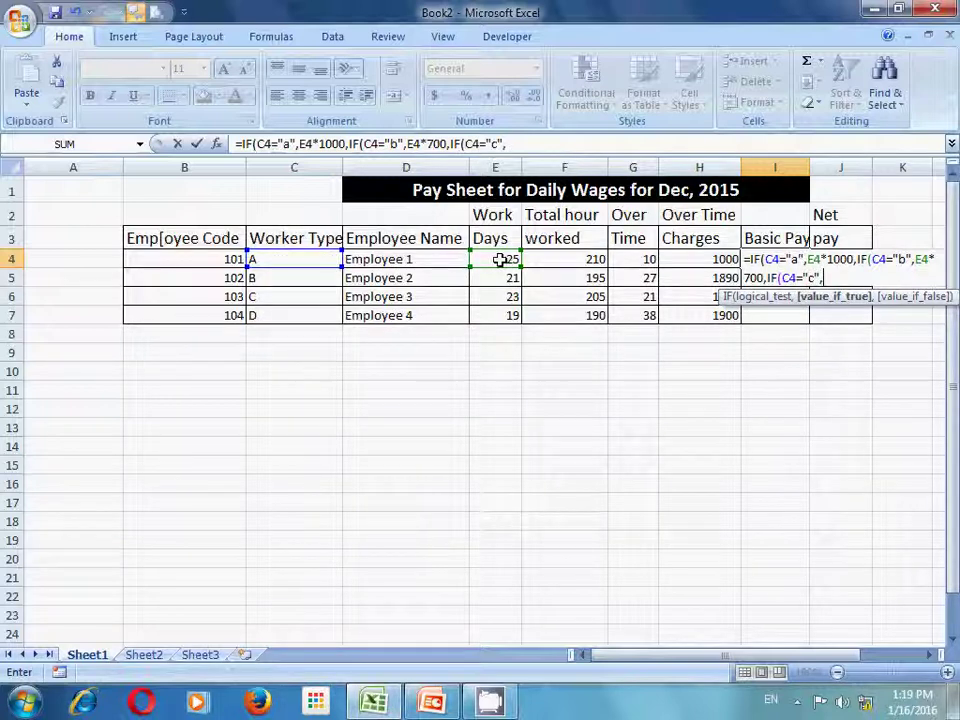
pyautogui.click(499, 260)
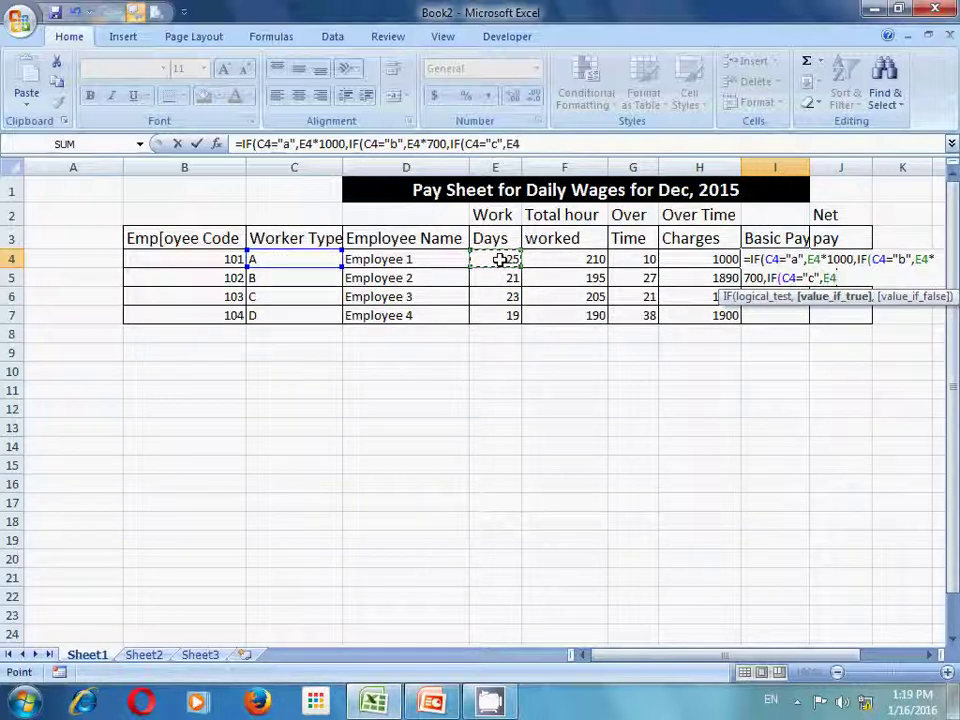
pyautogui.write('*')
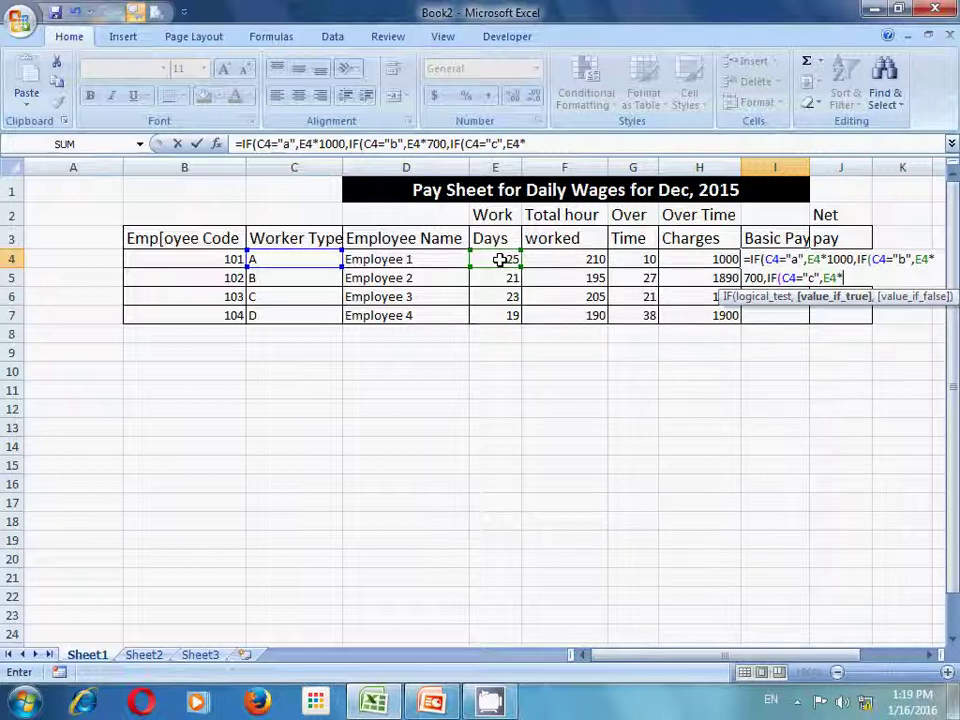
pyautogui.write('600')
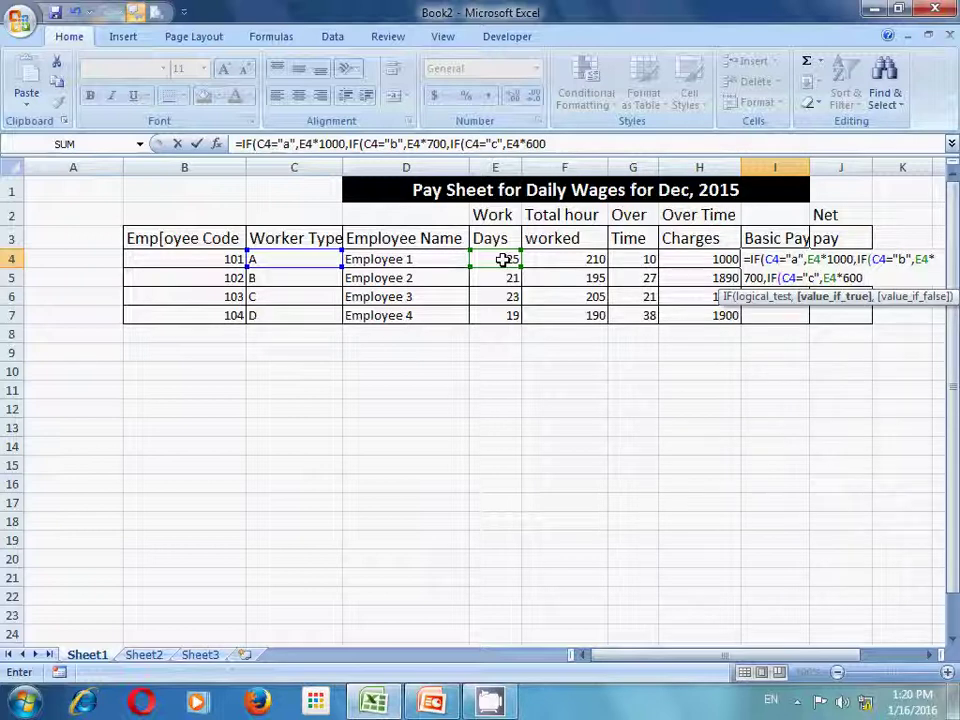
# Step: Complete the I4 formula with E4*500 for any other worker type and fill it down through I7
pyautogui.write(',')
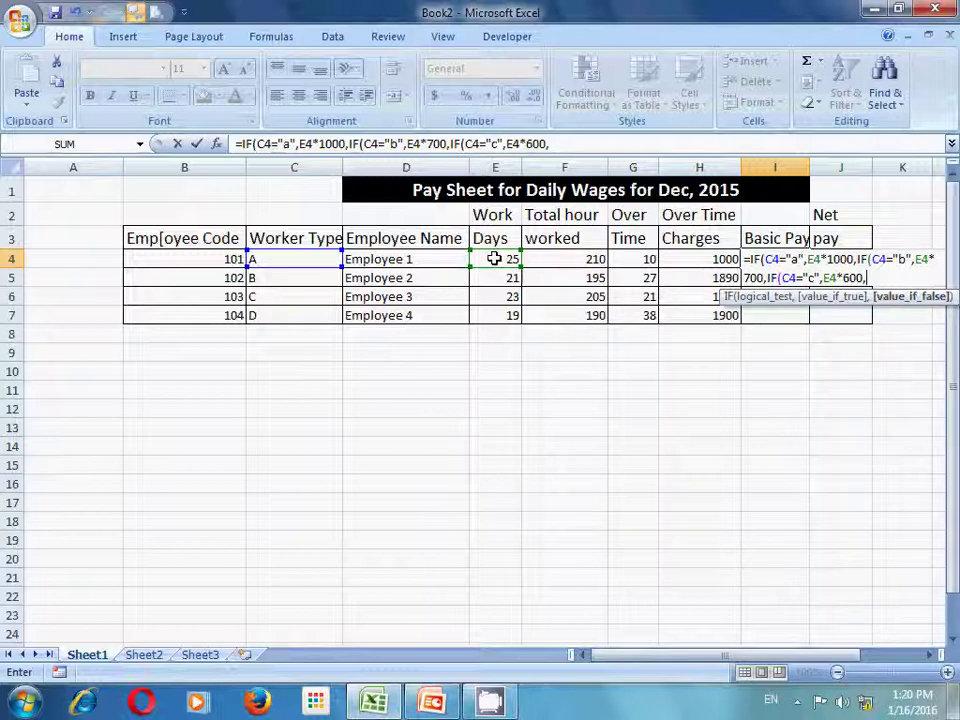
pyautogui.write('E4*')
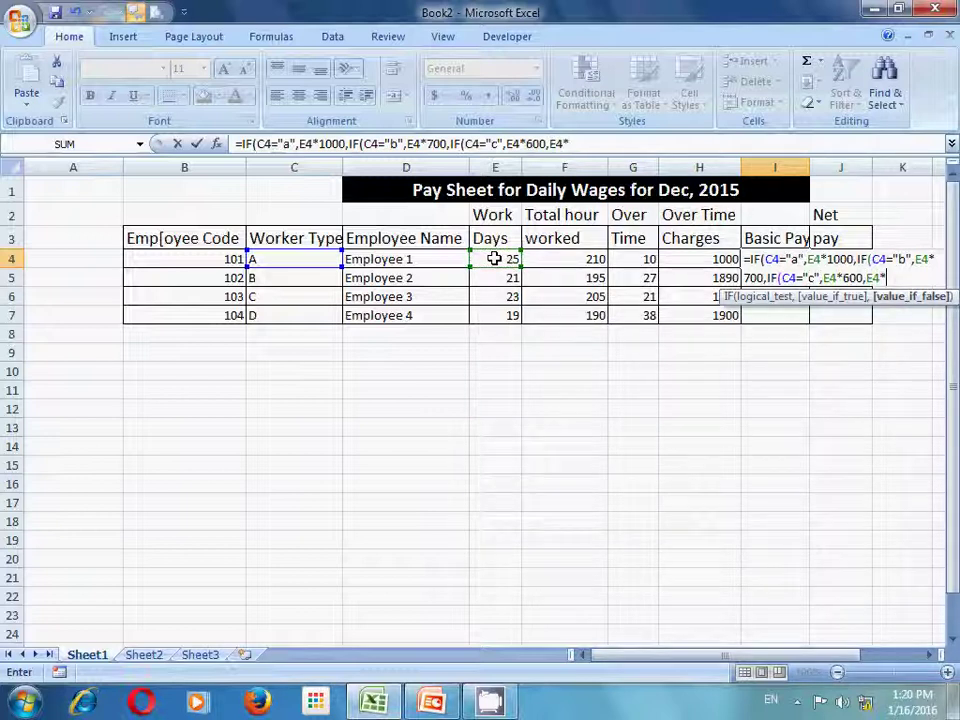
pyautogui.write('500')
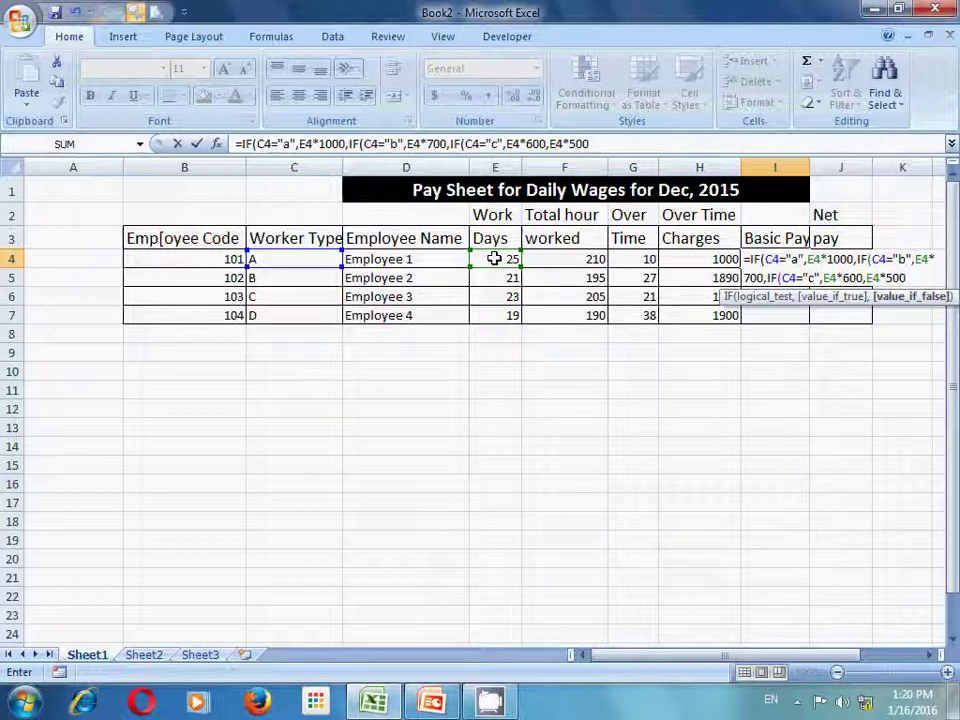
pyautogui.write('))')
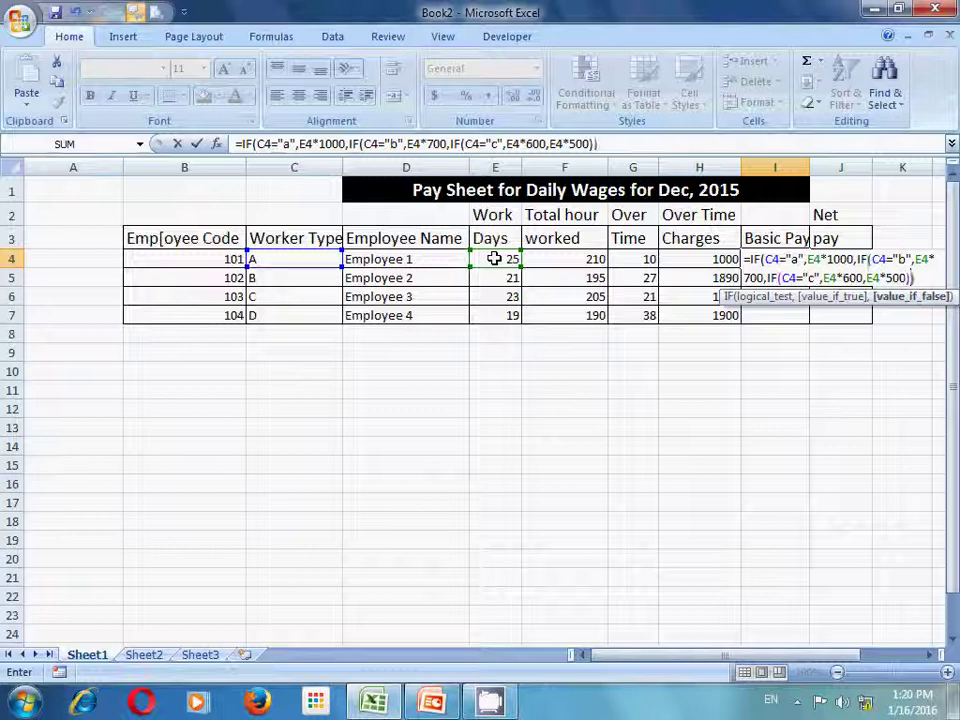
pyautogui.write('))')
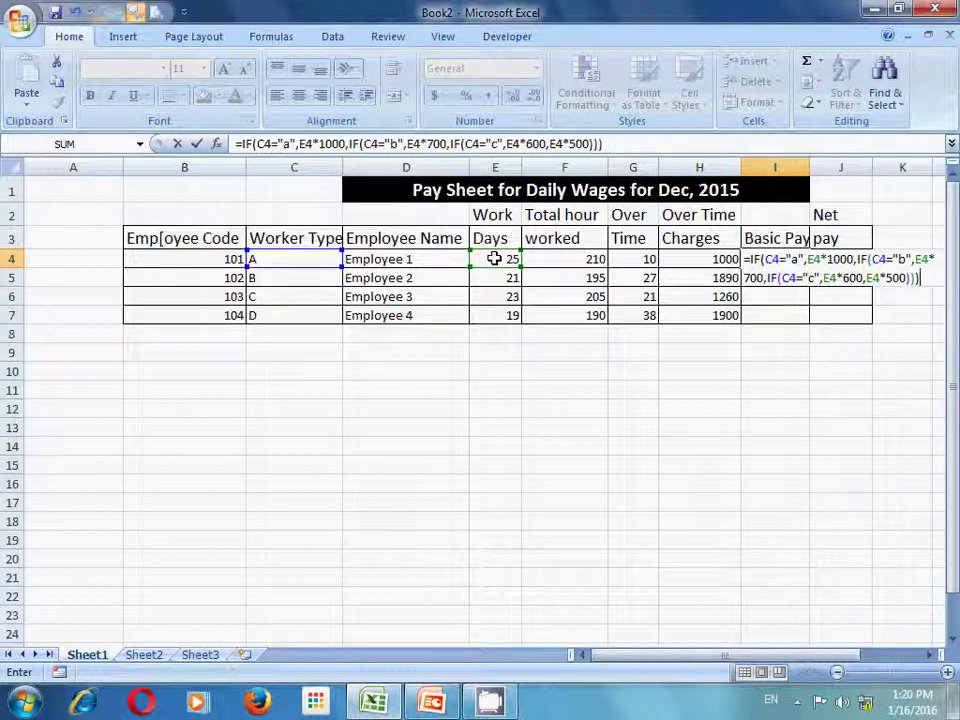
pyautogui.press('Return')
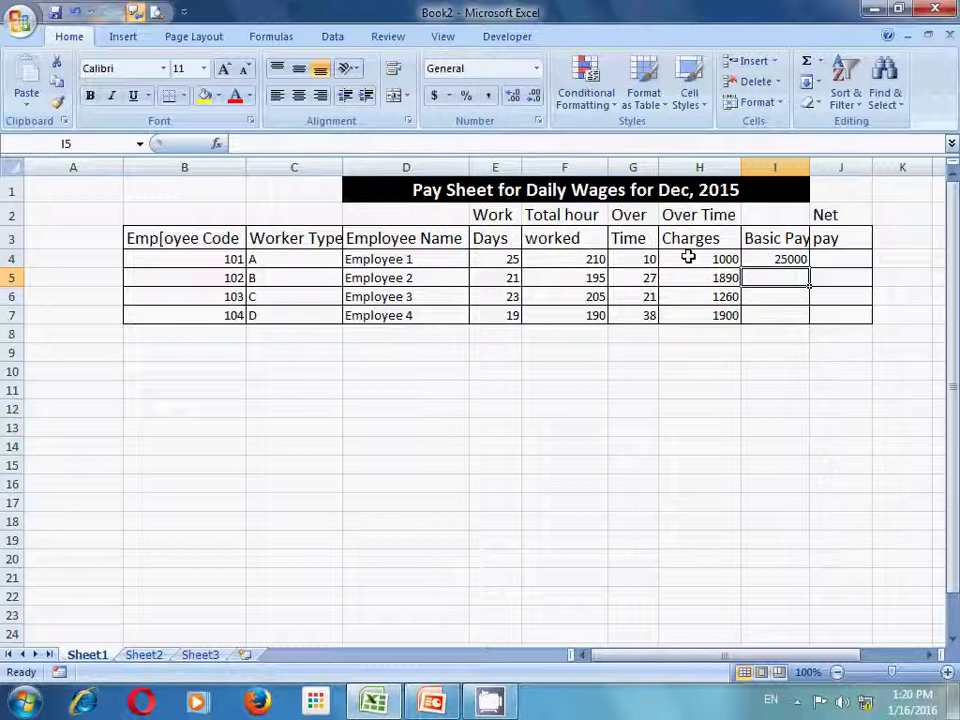
pyautogui.click(775, 257)
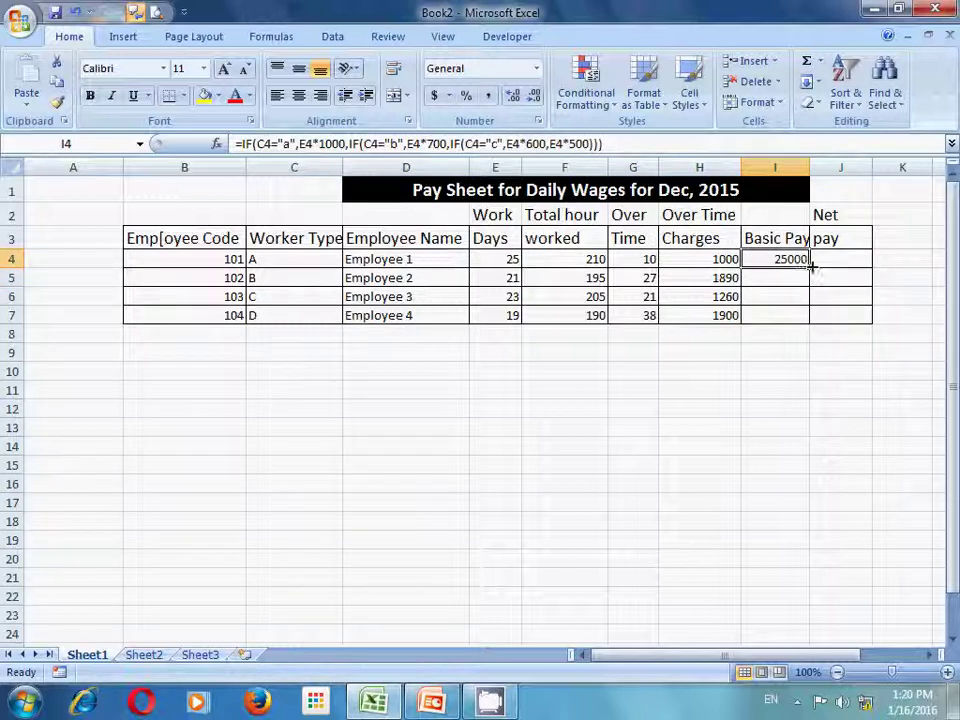
pyautogui.doubleClick(811, 267)
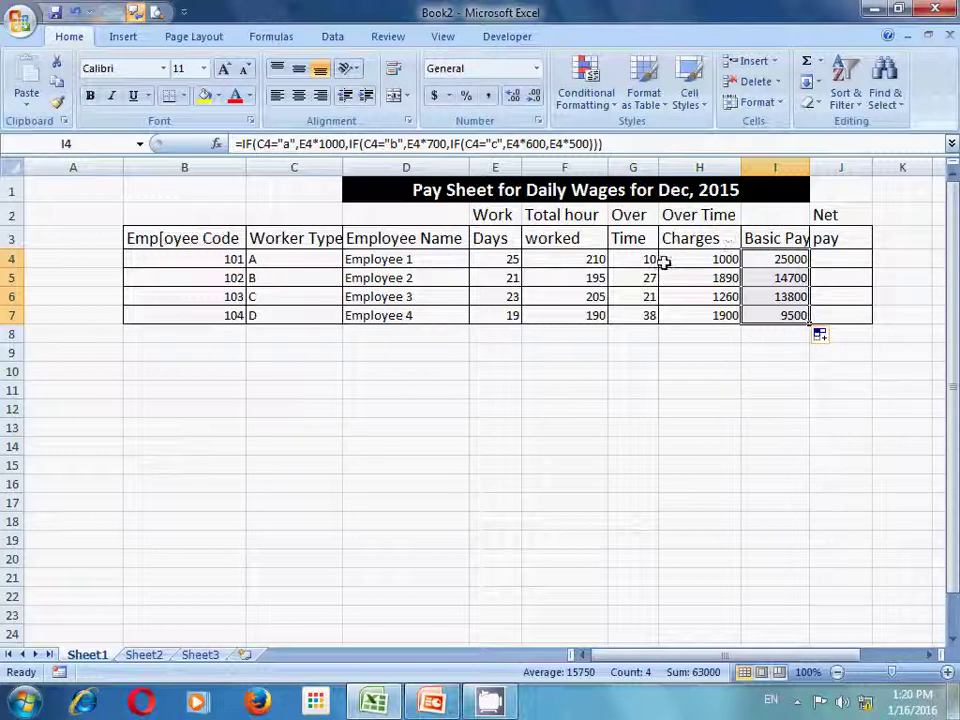
# Step: Calculate net pay in J4 with the formula =I4+H4 and fill it down through J7
pyautogui.click(831, 258)
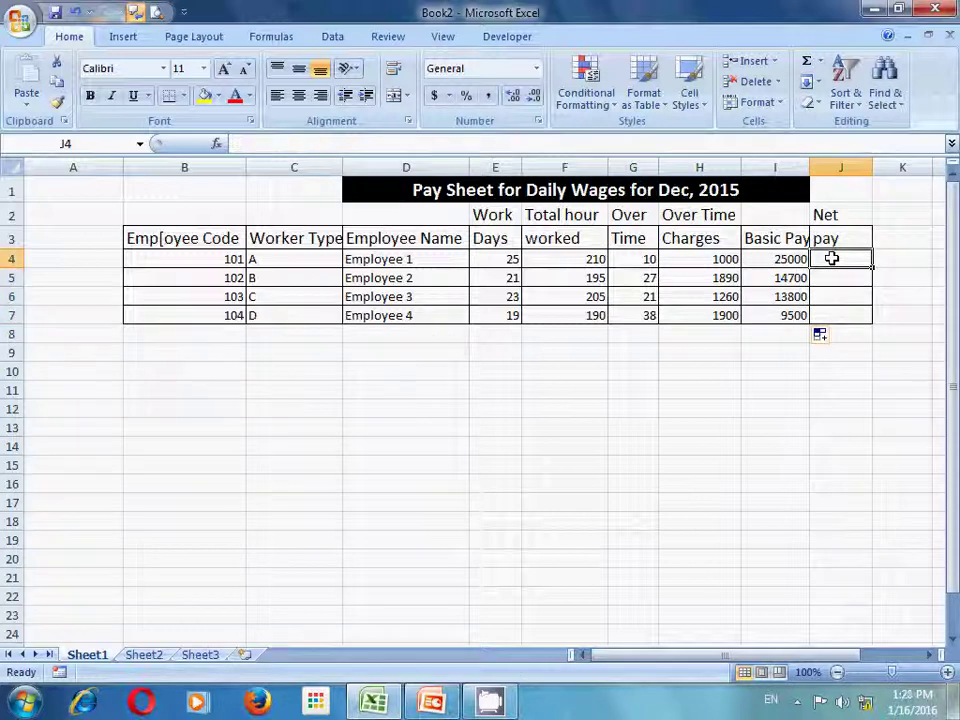
pyautogui.write('=')
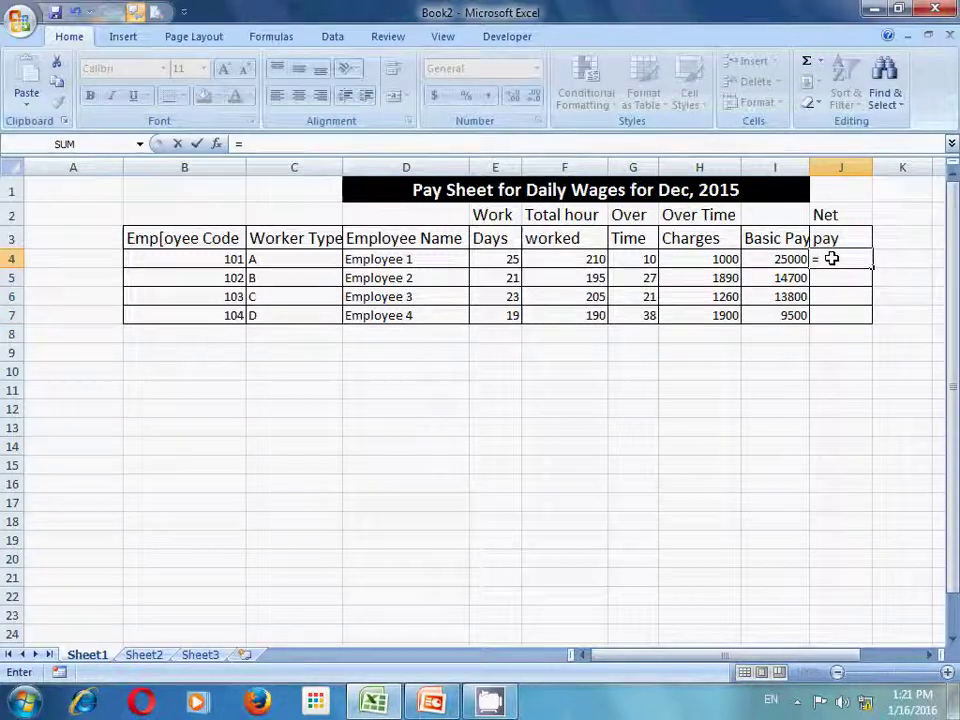
pyautogui.click(752, 259)
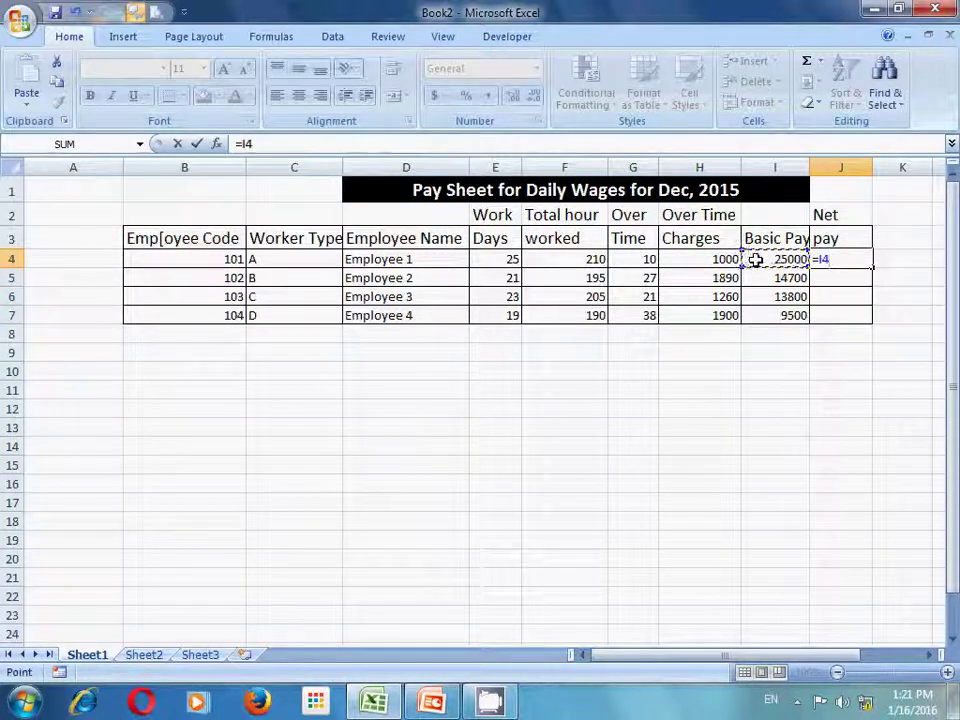
pyautogui.write('+')
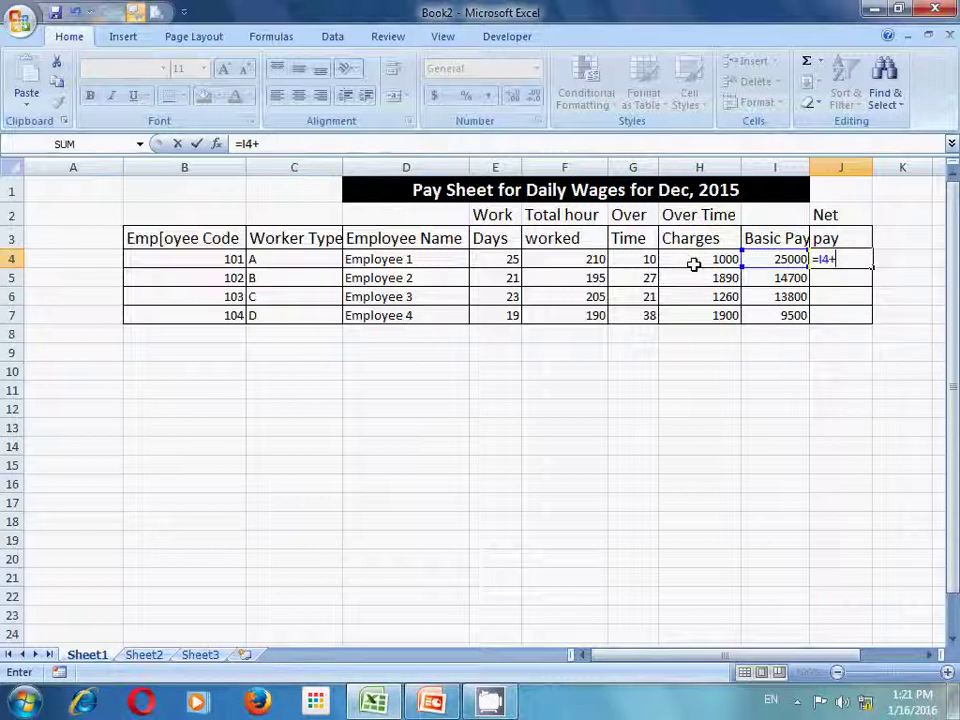
pyautogui.click(690, 261)
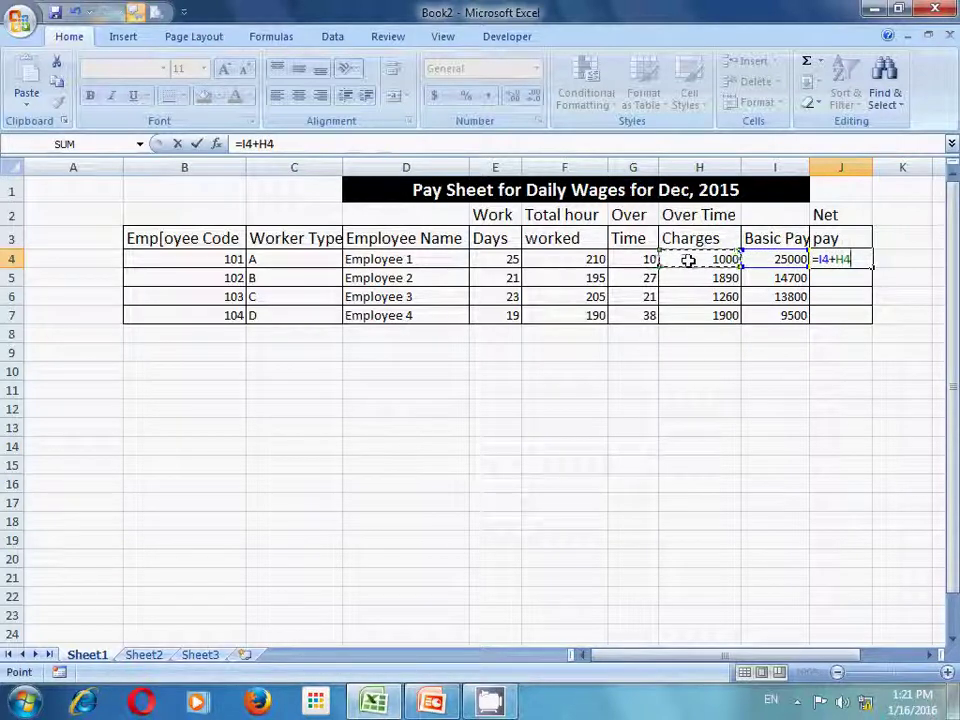
pyautogui.press('Return')
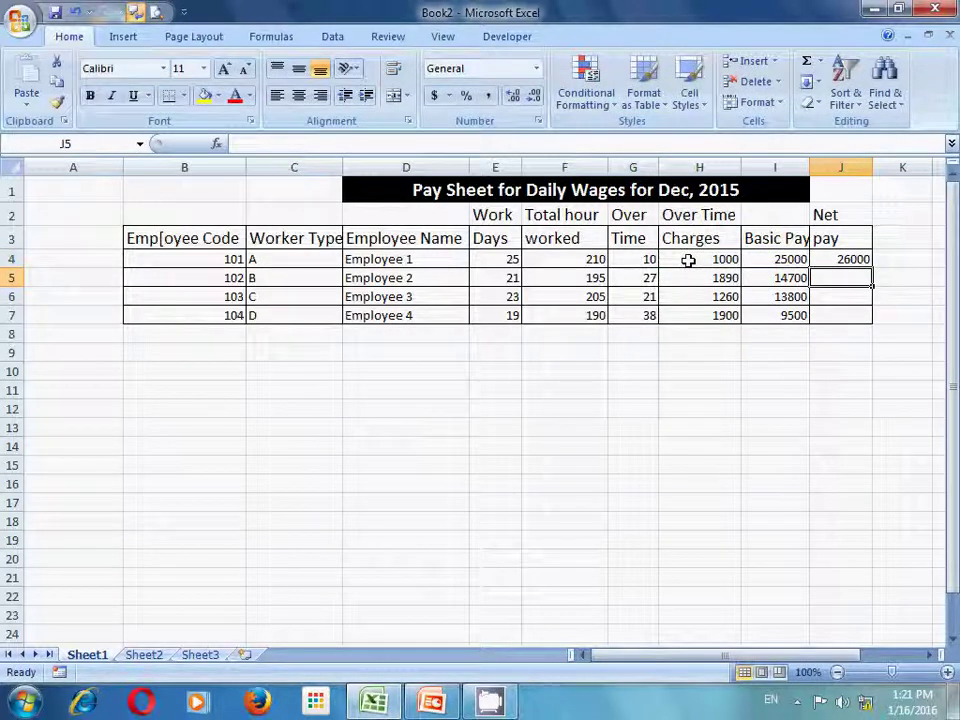
pyautogui.click(826, 259)
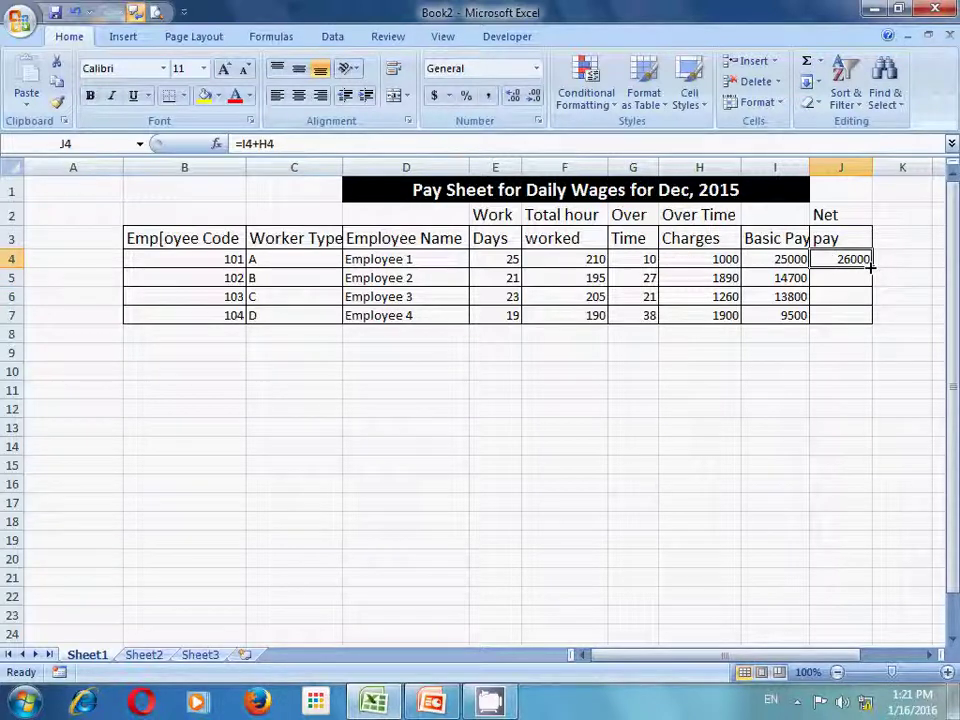
pyautogui.moveTo(870, 268); pyautogui.dragTo(862, 321)
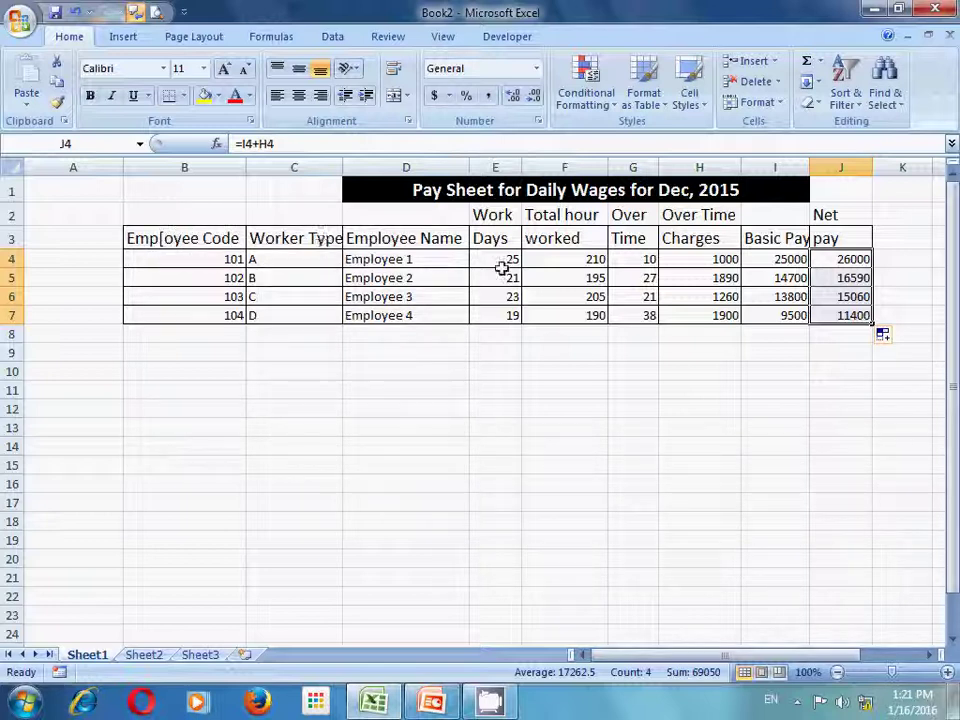
# Step: Remove all borders from the pay table in B3:J7
pyautogui.click(160, 238)
pyautogui.moveTo(160, 238); pyautogui.dragTo(845, 318)
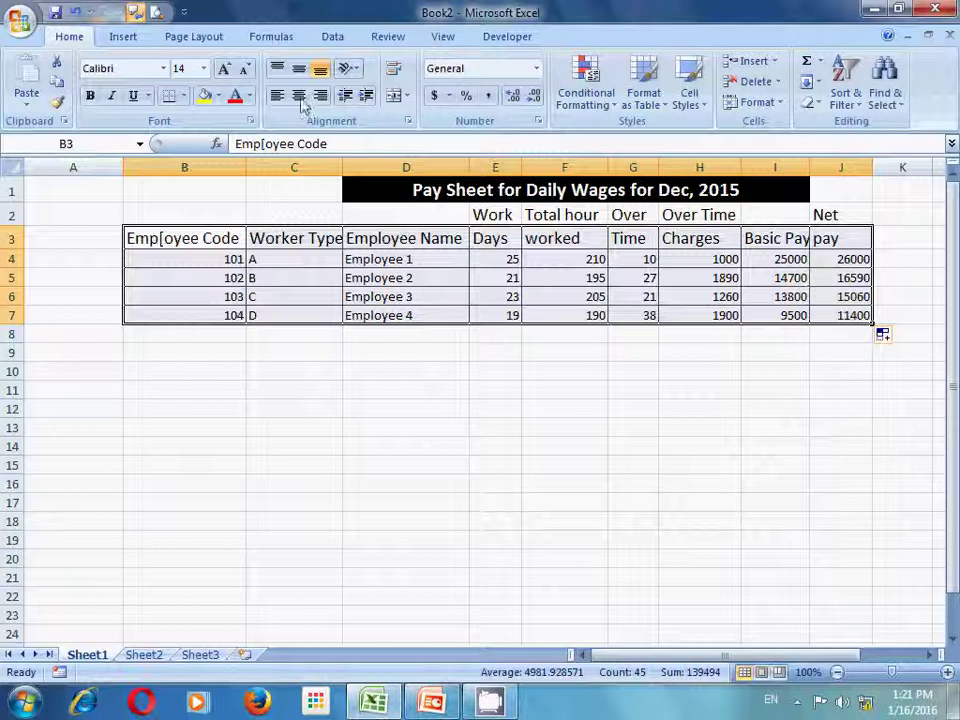
pyautogui.click(186, 96)
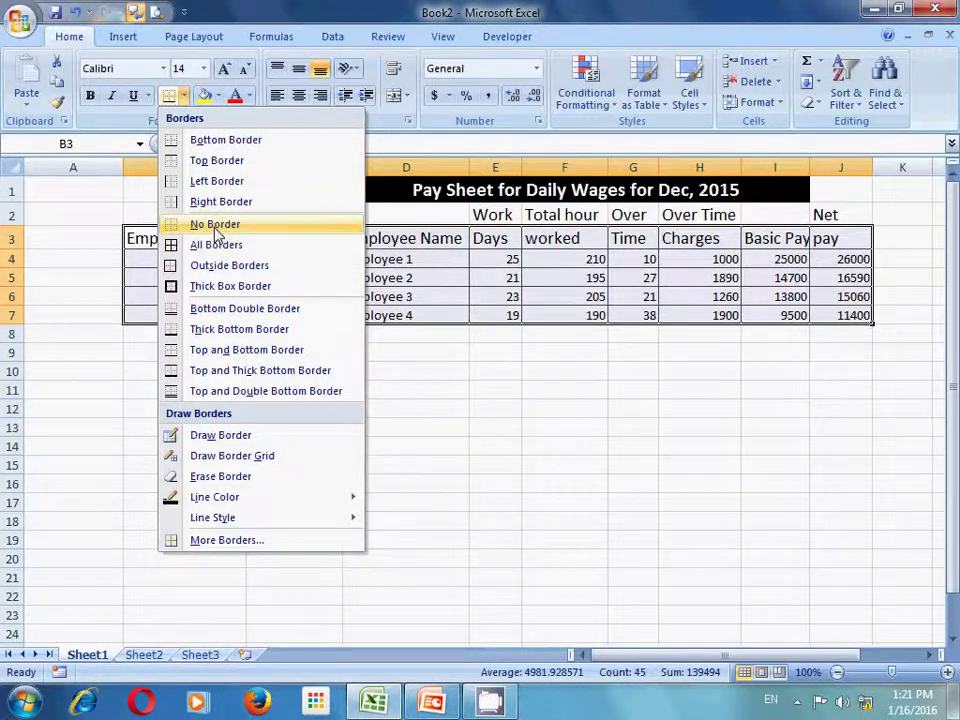
pyautogui.click(216, 226)
pyautogui.click(272, 447)
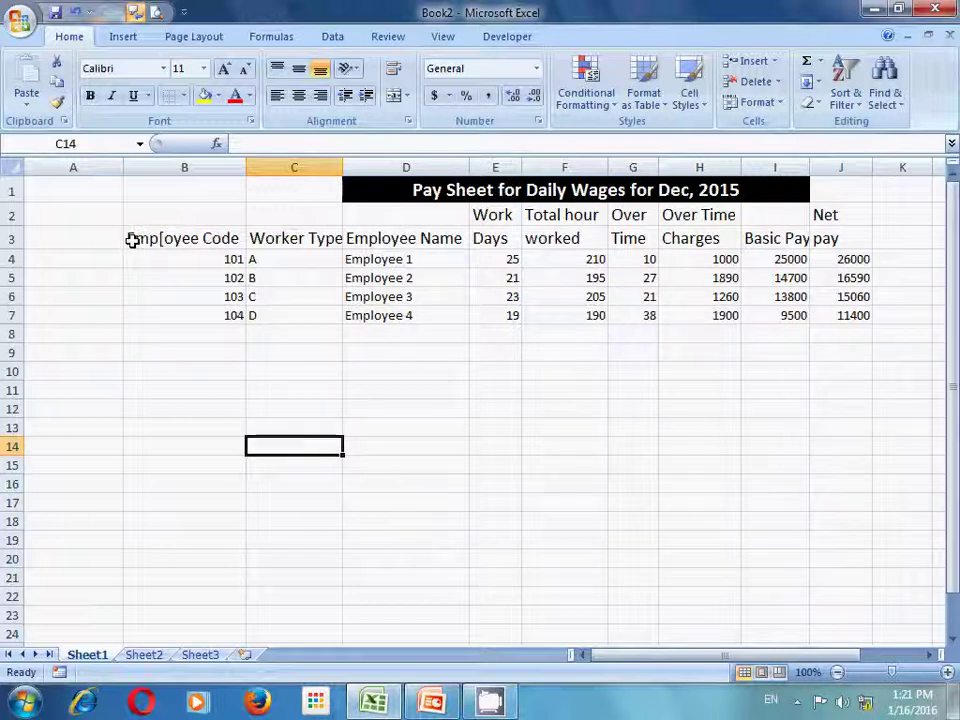
# Step: Apply All Borders to the pay table in B3:J7
pyautogui.moveTo(133, 240); pyautogui.dragTo(840, 312)
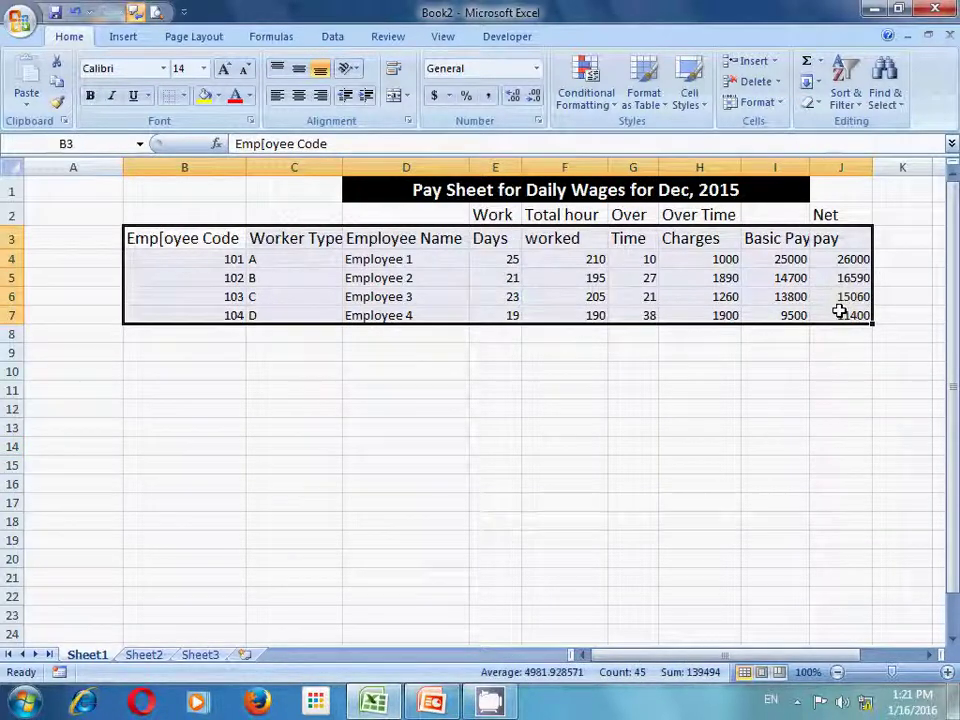
pyautogui.click(184, 96)
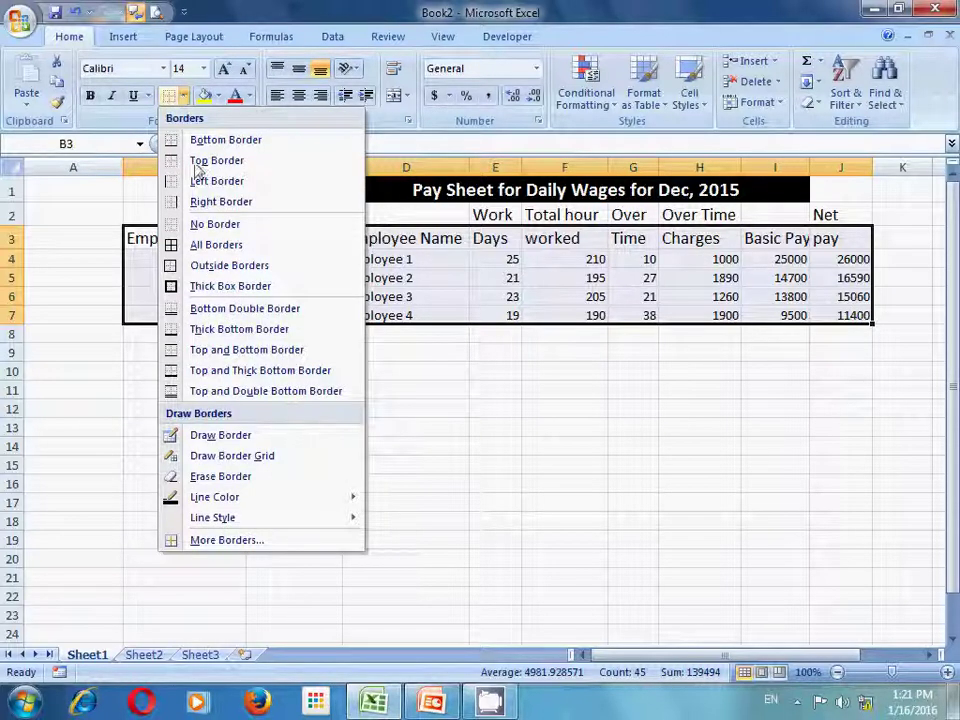
pyautogui.click(208, 246)
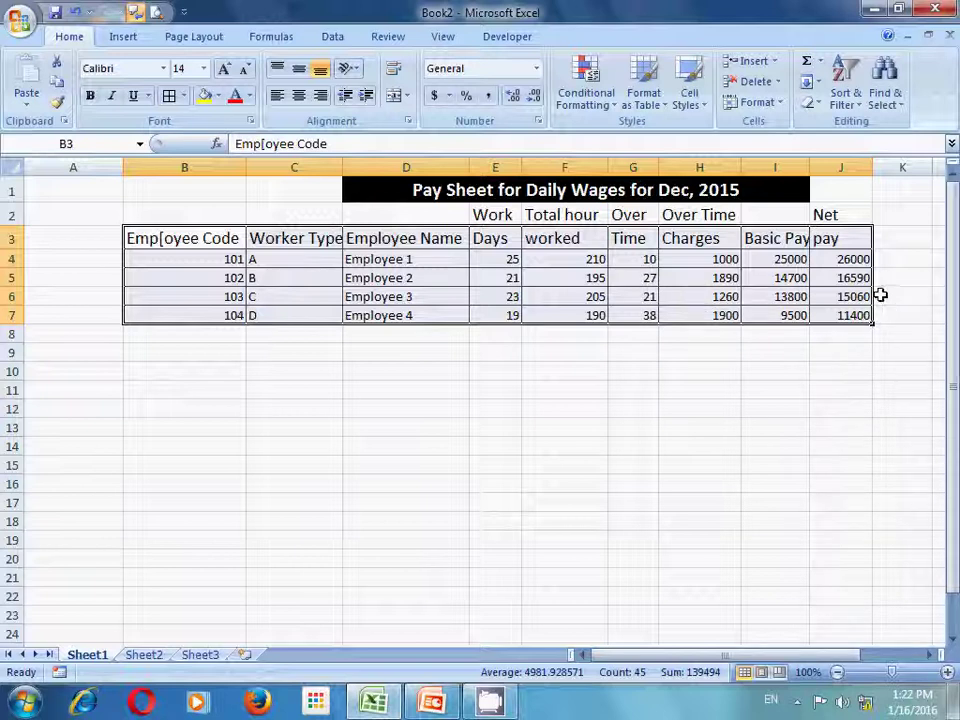
# Step: Review the overtime, overtime charges, basic pay and net pay formulas in G4 through J4
pyautogui.click(645, 259)
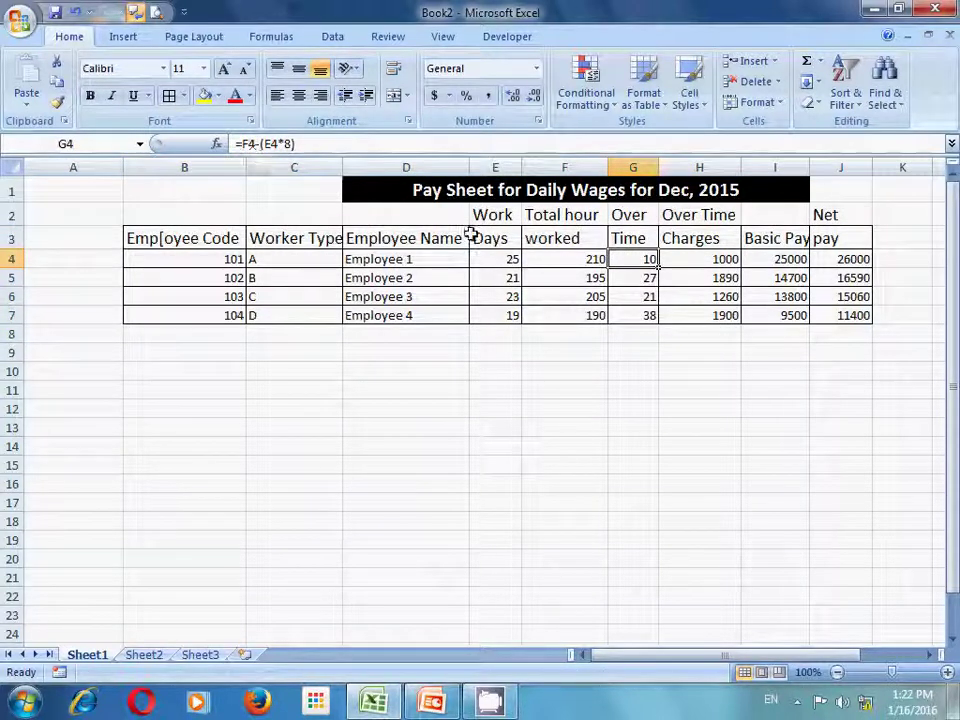
pyautogui.click(705, 259)
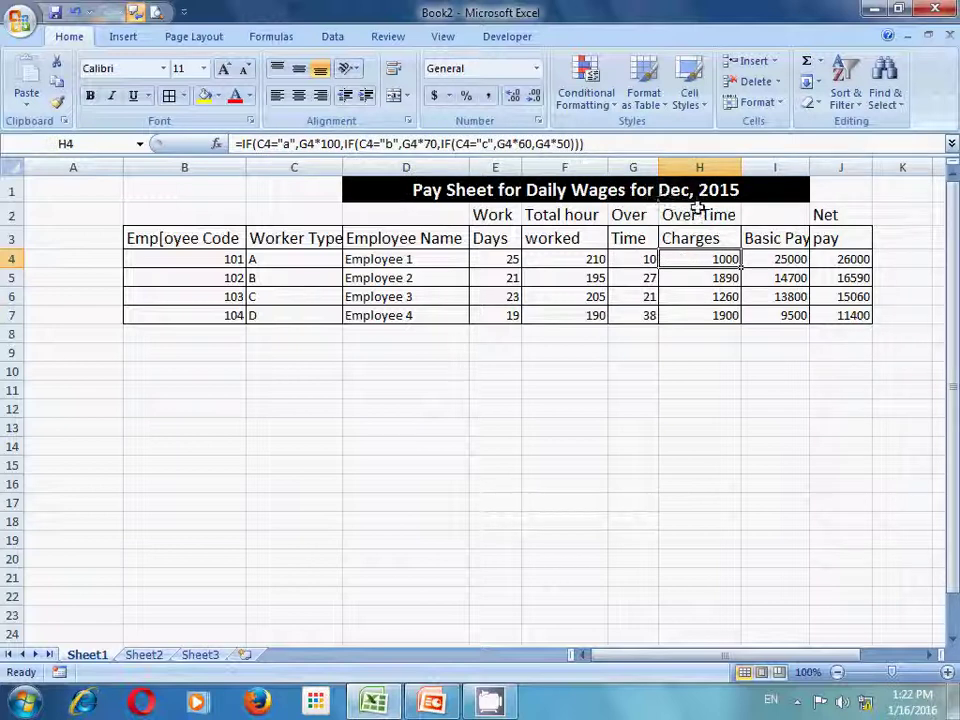
pyautogui.click(789, 259)
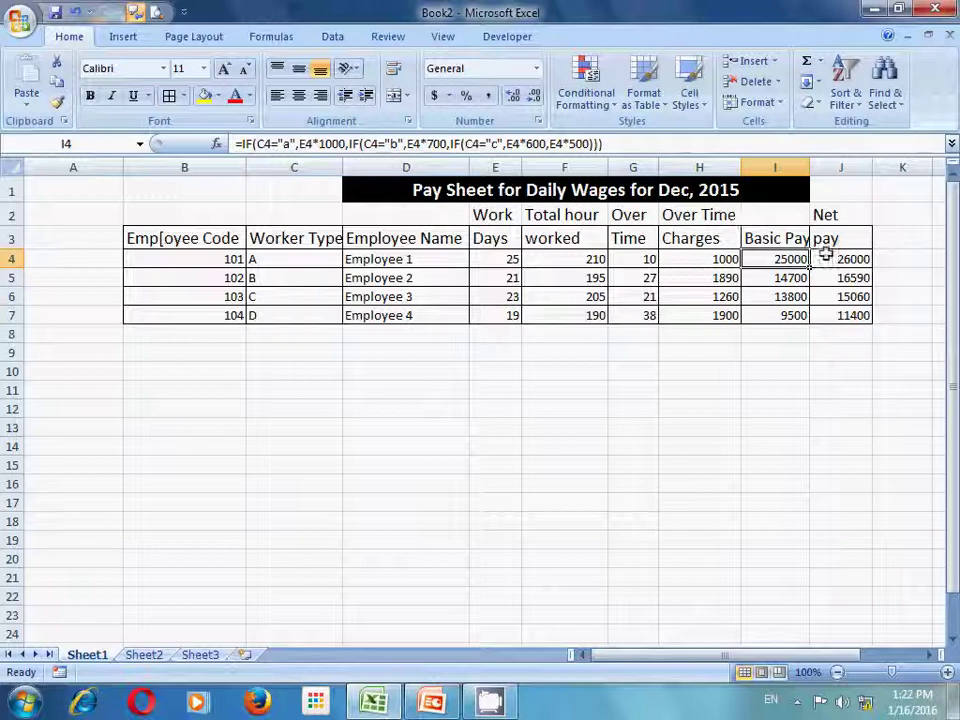
pyautogui.click(831, 257)
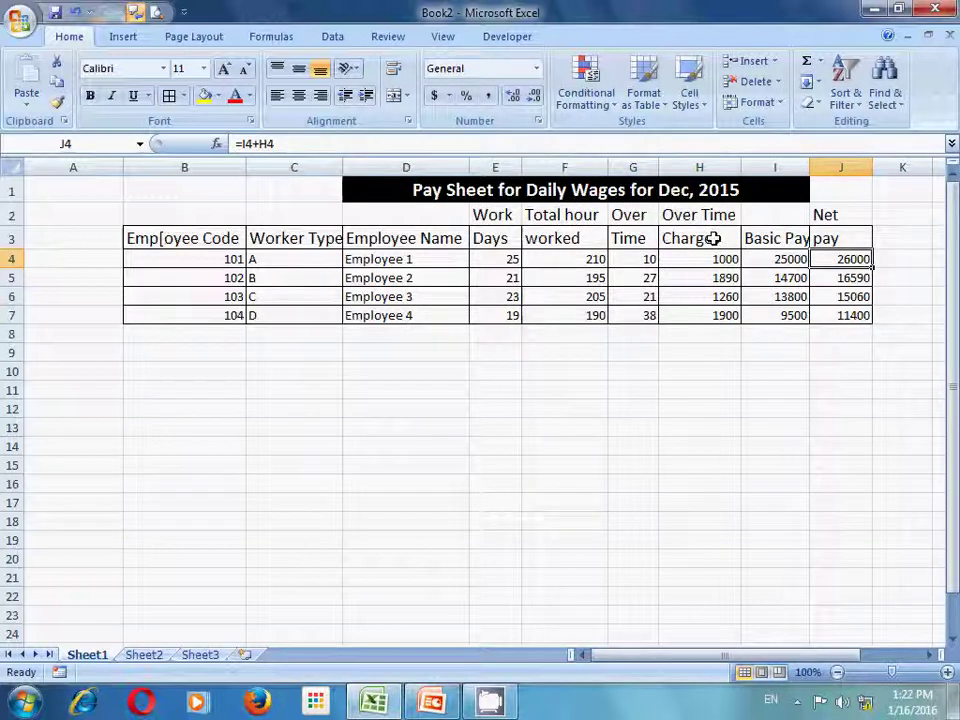